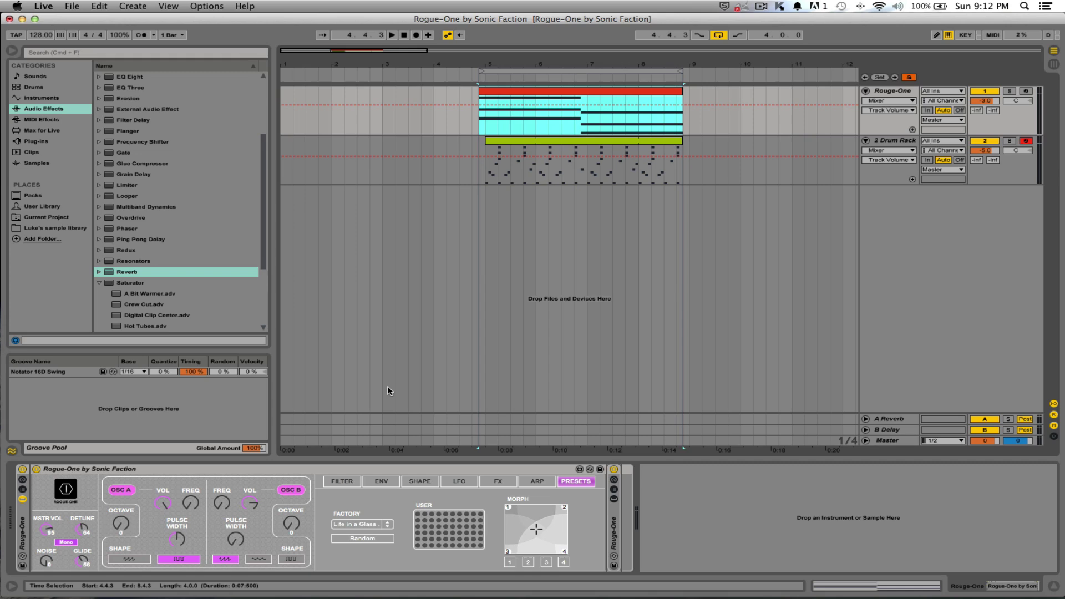
View the Pro-One synth photo, then return to the Ableton Live project.
key("super+Tab")
key("Tab")
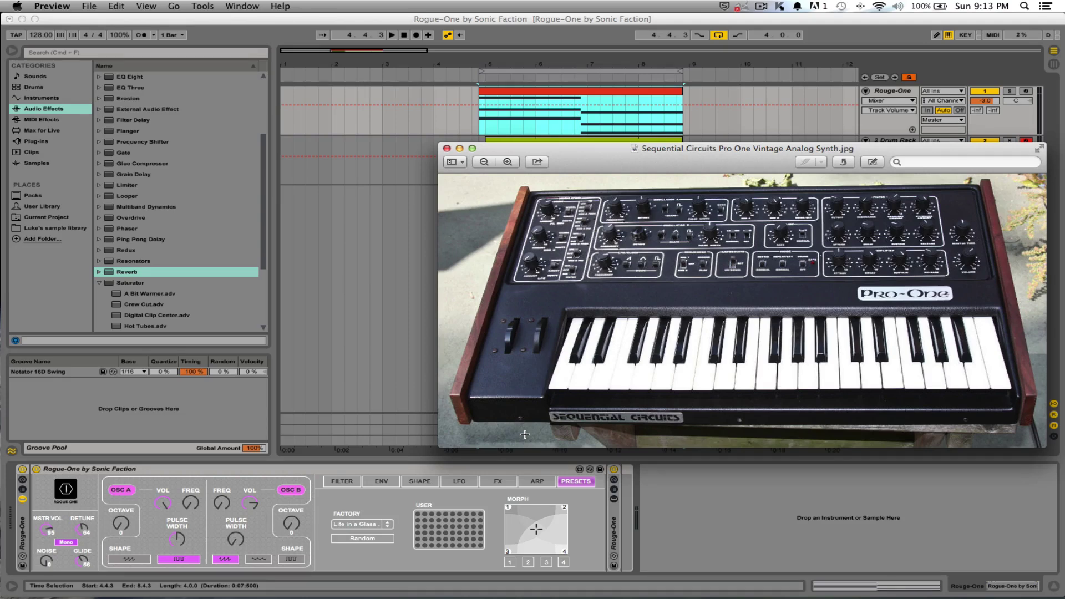
key("super+Tab")
key("super+Tab")
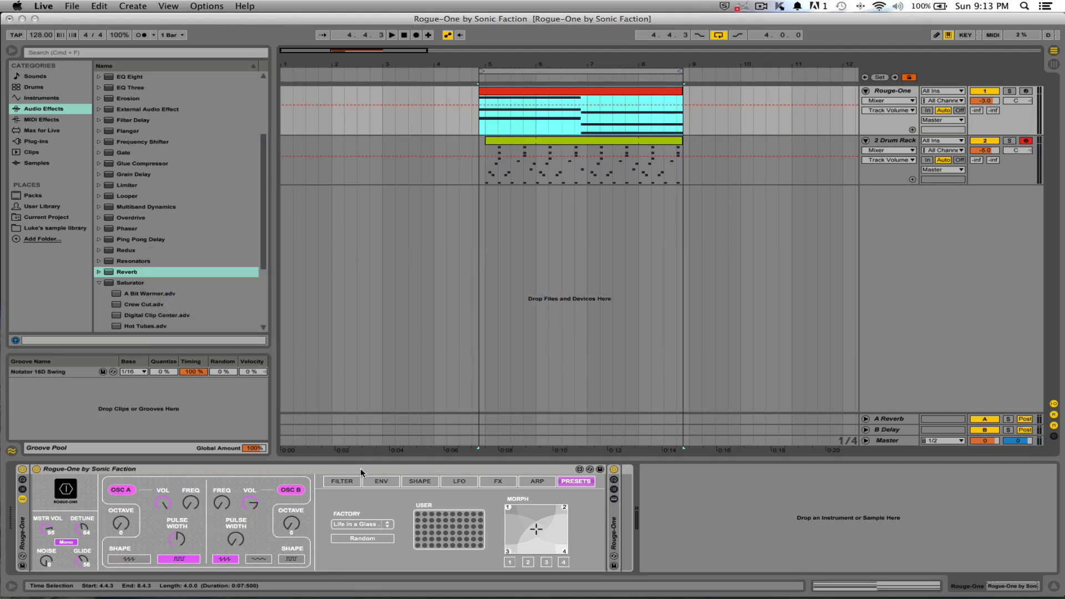
Select the Rogue-One device and clip, and browse arpeggiator and factory presets without changes.
left_click(360, 471)
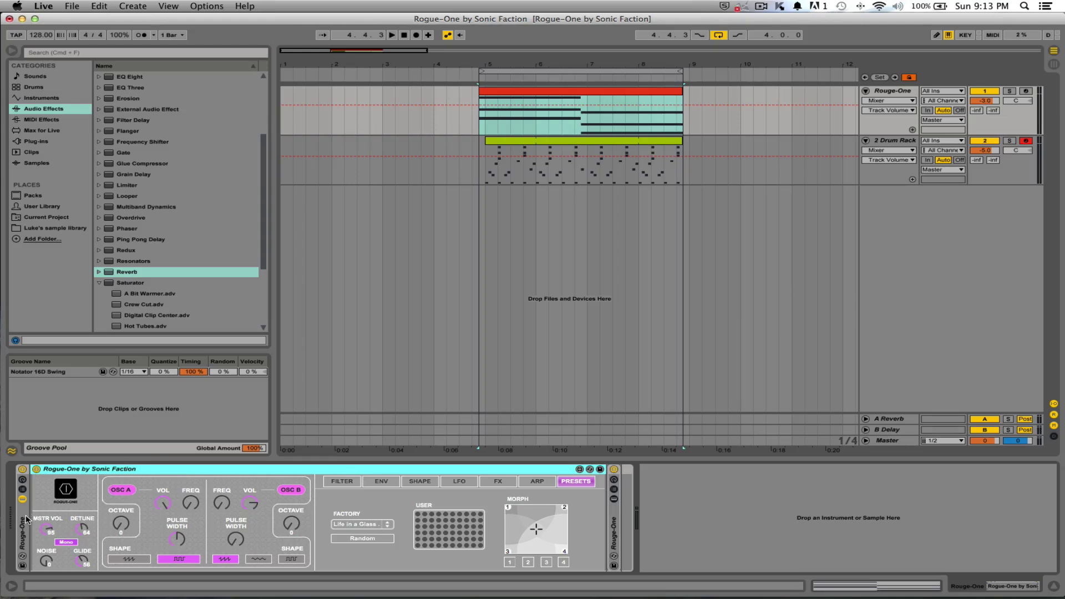
left_click(518, 92)
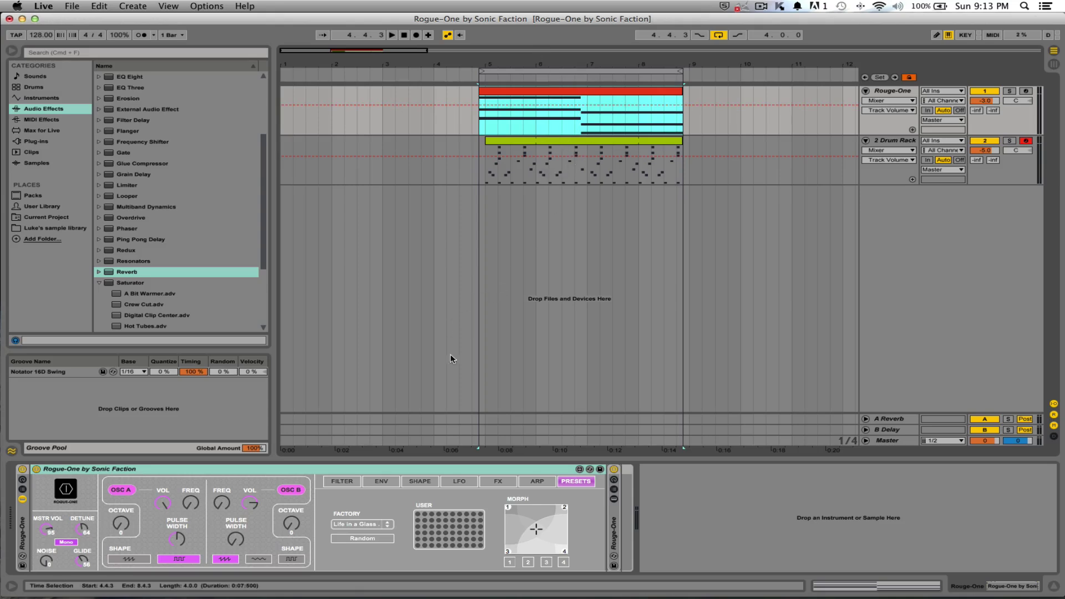
left_click(540, 483)
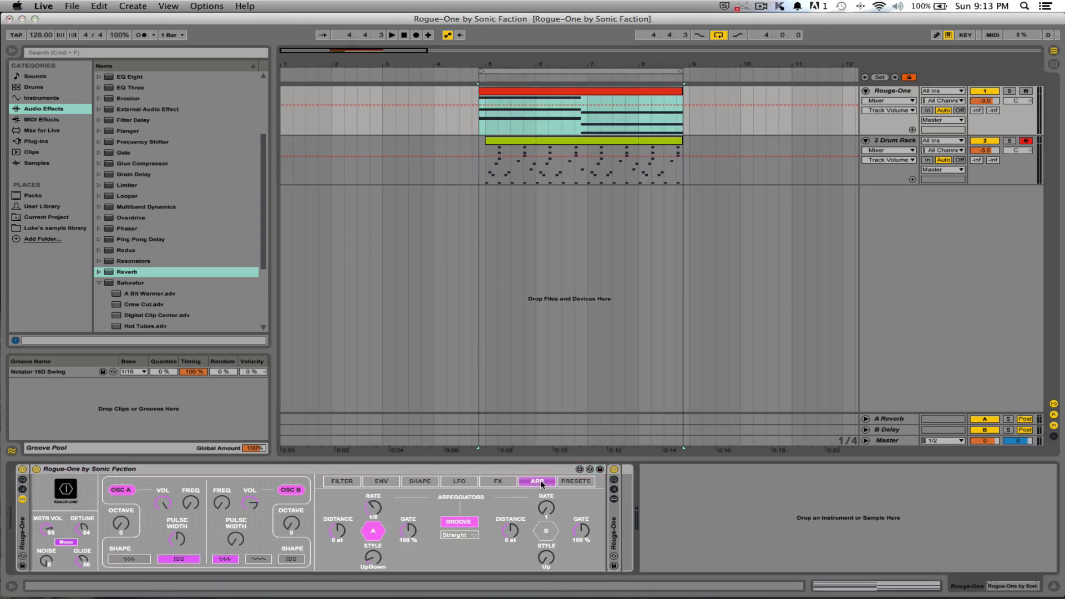
left_click(576, 483)
left_click(351, 523)
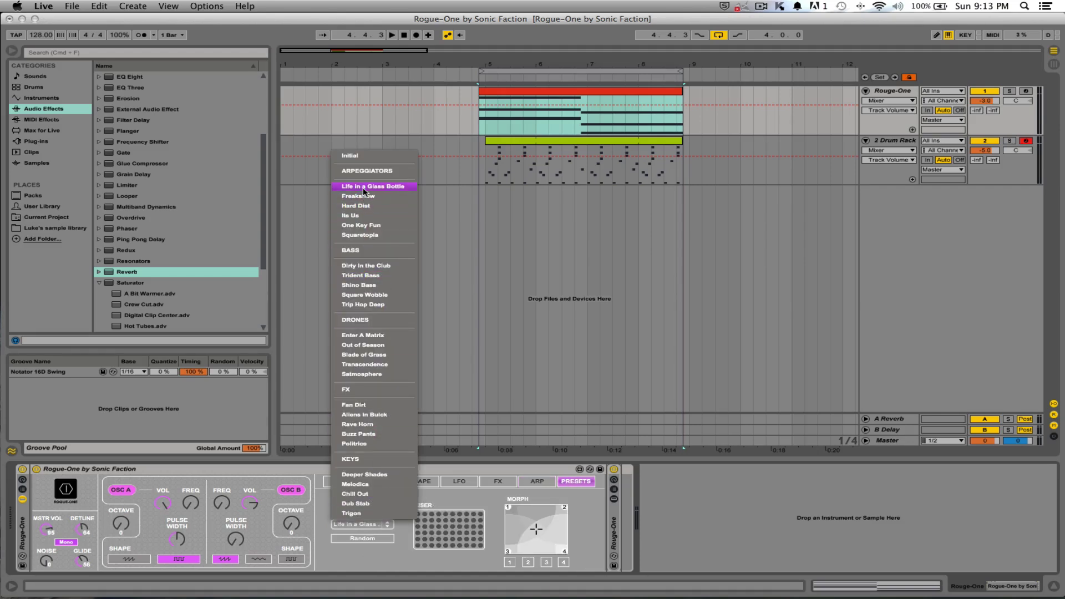
left_click(518, 92)
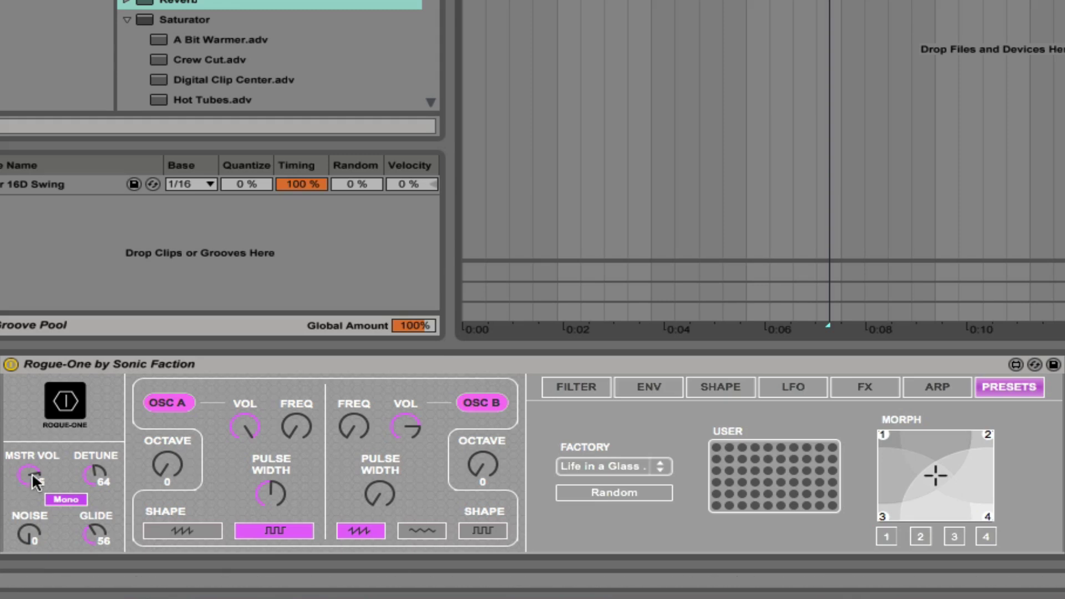
Set master volume 90, detune 50, noise 25, glide 51, and switch voice mode back to mono.
left_click_drag(32, 472, 96, 473)
left_click_drag(95, 472, 94, 475)
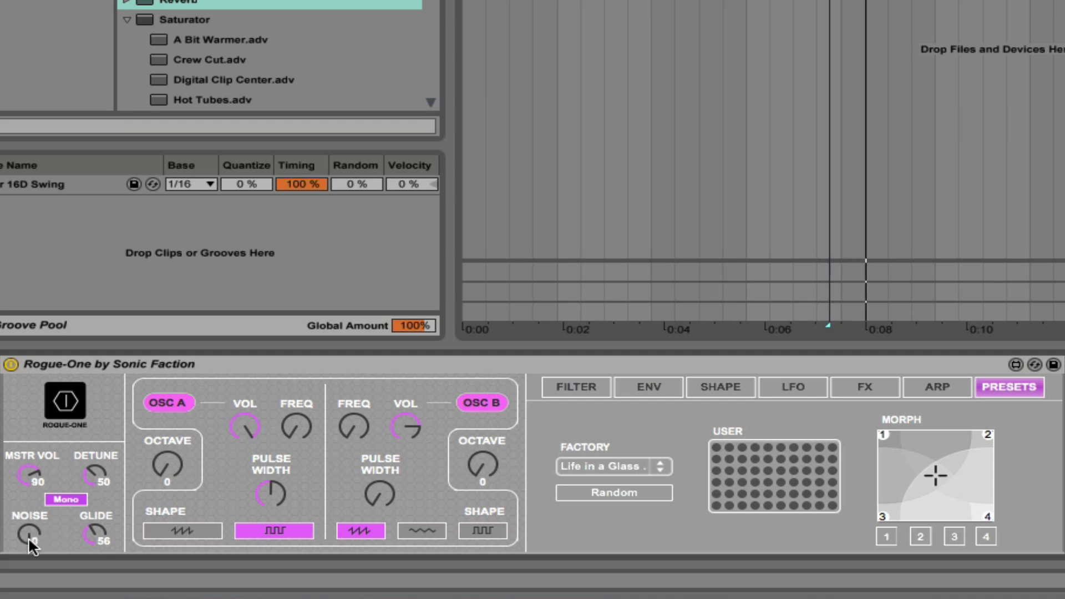
mouse_move(30, 537)
left_mouse_down()
mouse_move(30, 523)
mouse_move(30, 541)
left_mouse_up()
left_click_drag(96, 532, 96, 535)
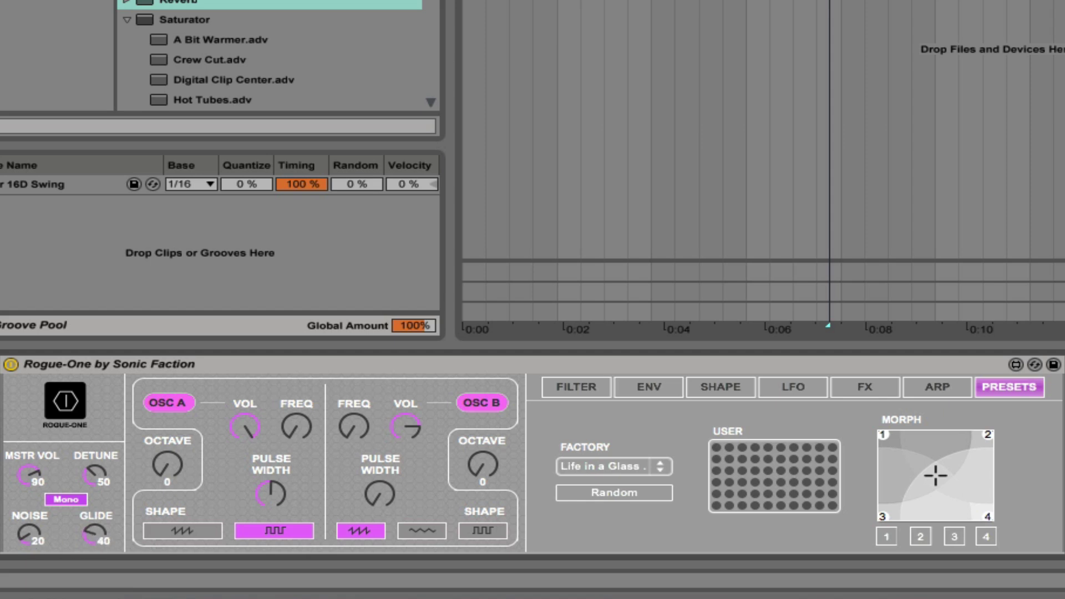
left_click_drag(30, 537, 30, 534)
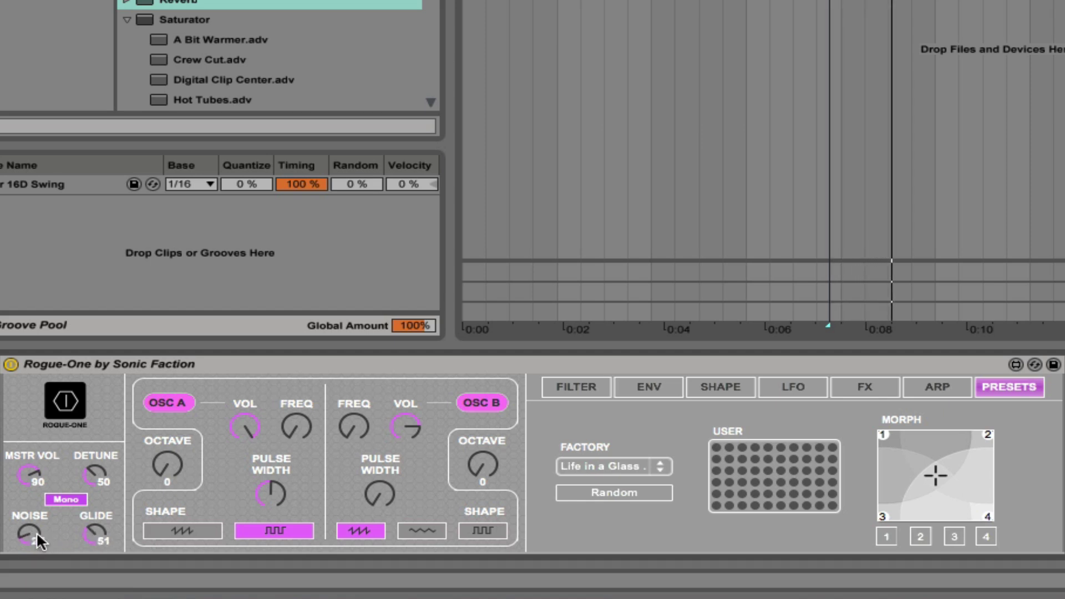
left_click(65, 499)
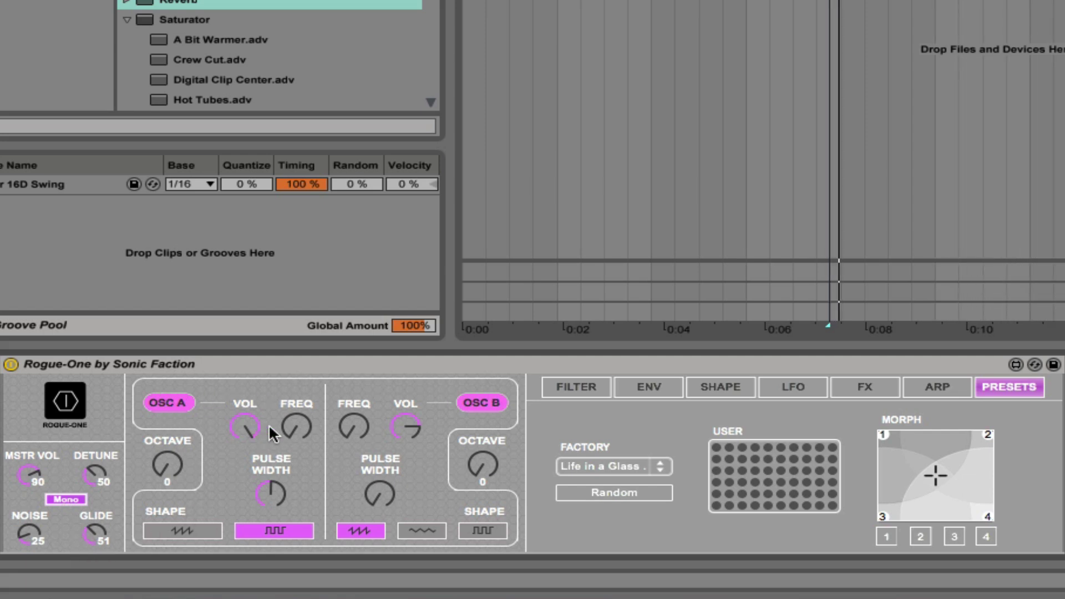
Toggle oscillators A and B, and raise oscillator A's volume and frequency.
left_click(162, 401)
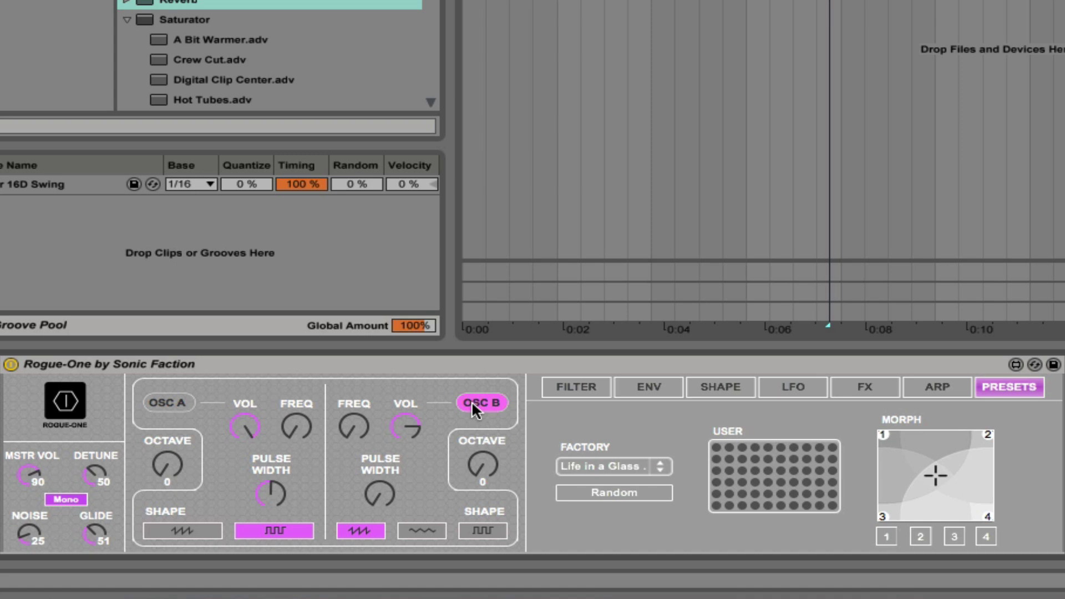
left_click(475, 403)
left_click(162, 405)
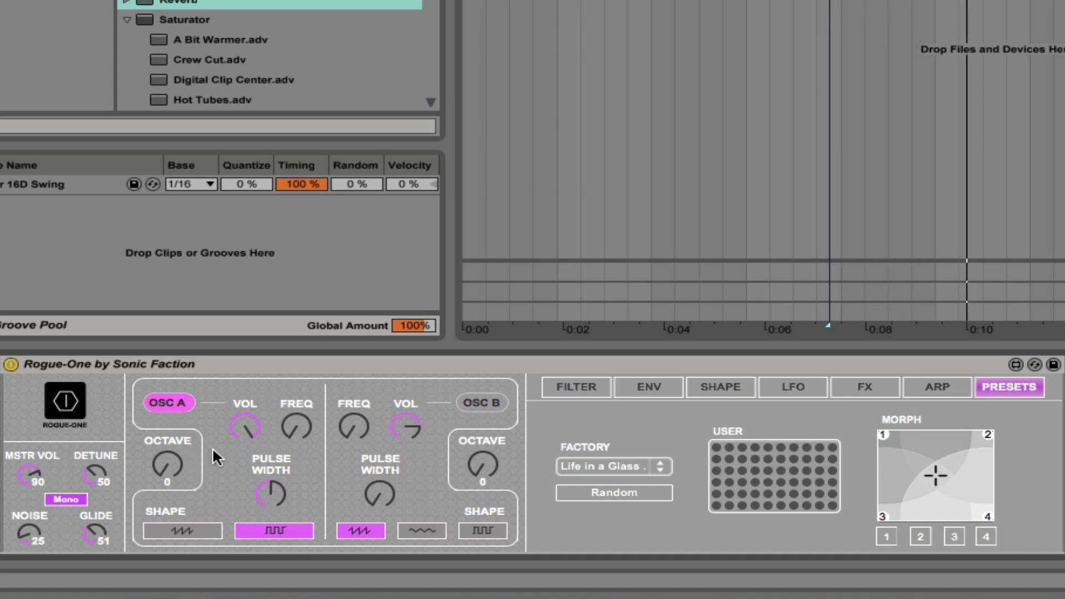
left_click_drag(245, 427, 245, 400)
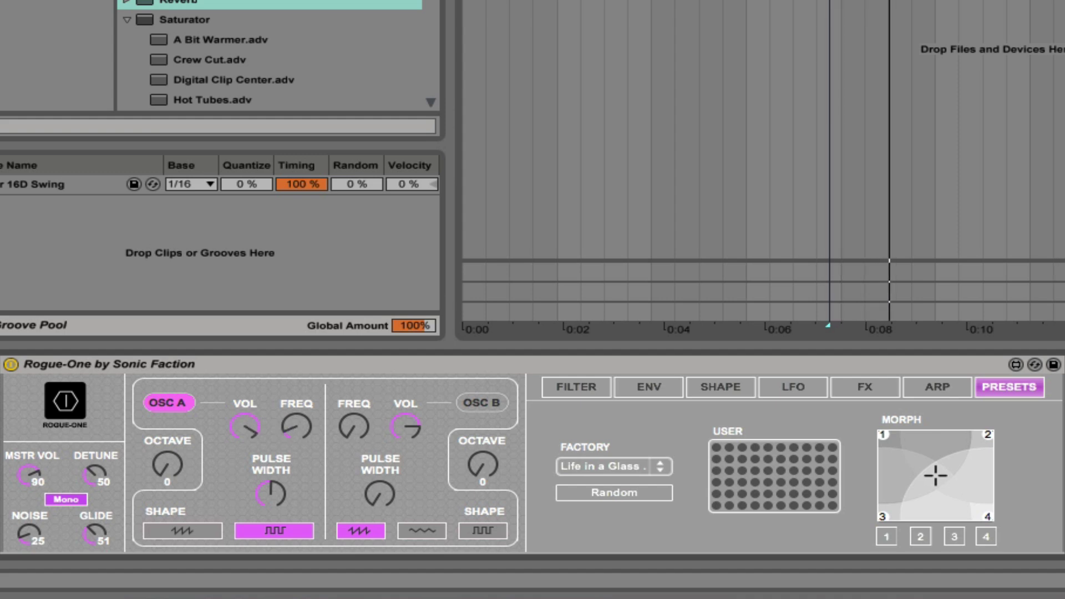
left_click_drag(298, 426, 299, 409)
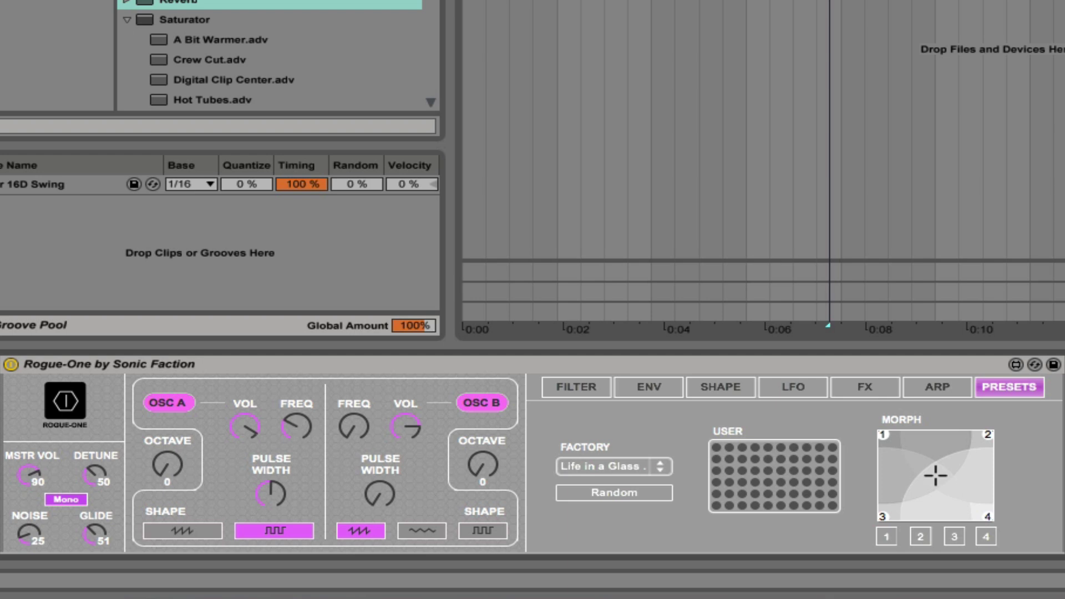
left_click(482, 404)
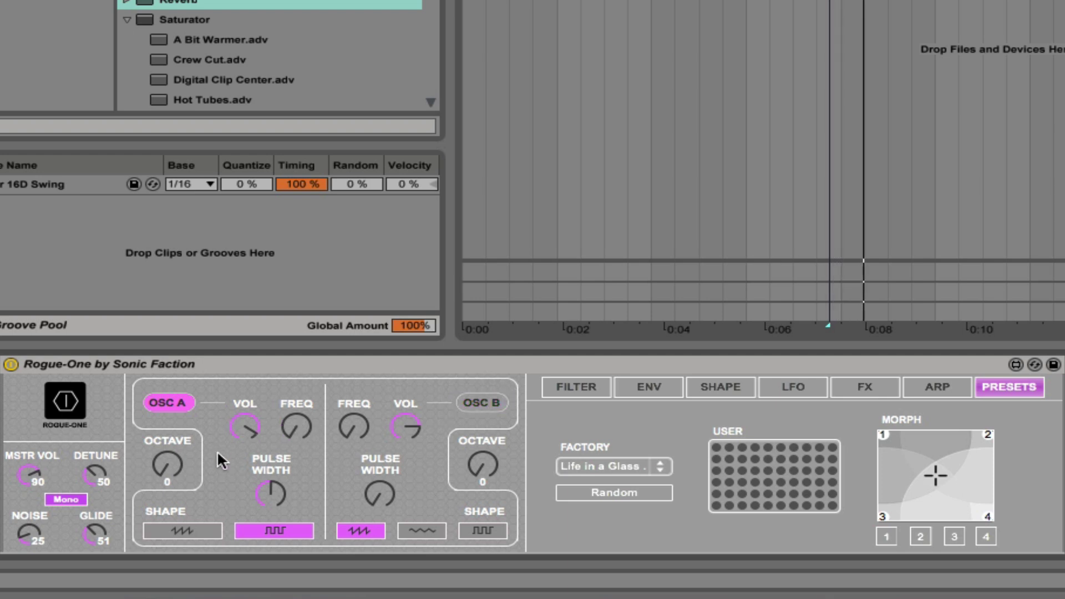
Set oscillator A's octave to 1, choose sawtooth, and retune its pulse width.
left_click_drag(166, 462, 167, 465)
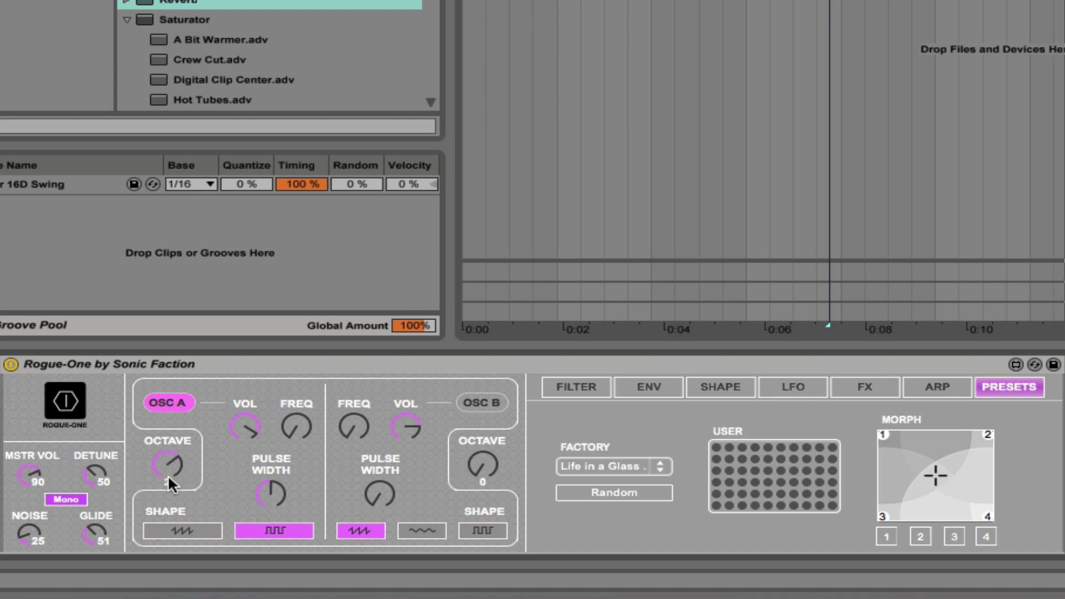
key("Up")
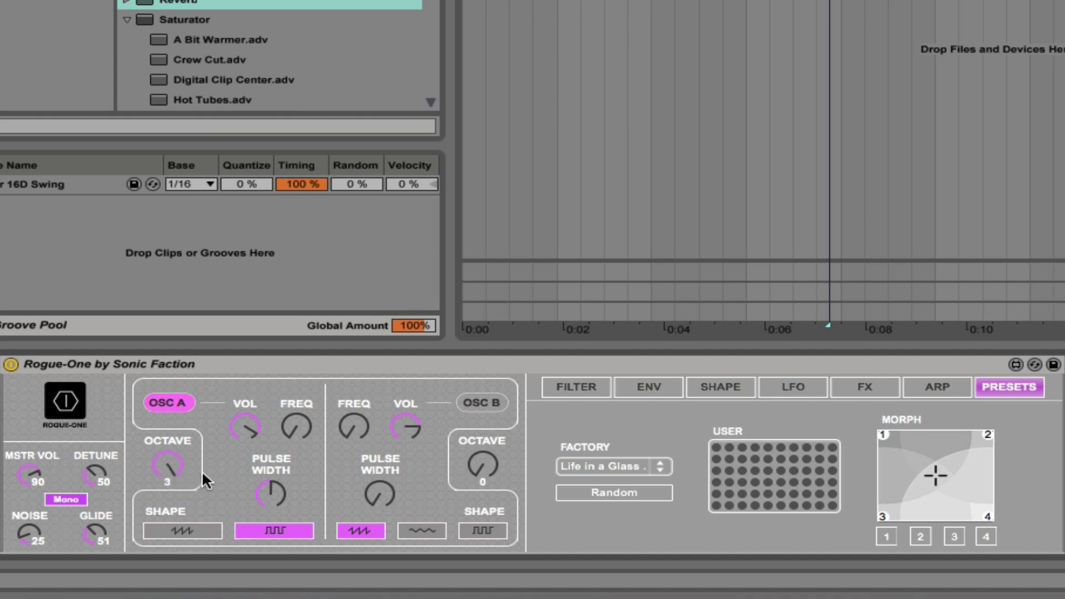
key("Down")
key("Down")
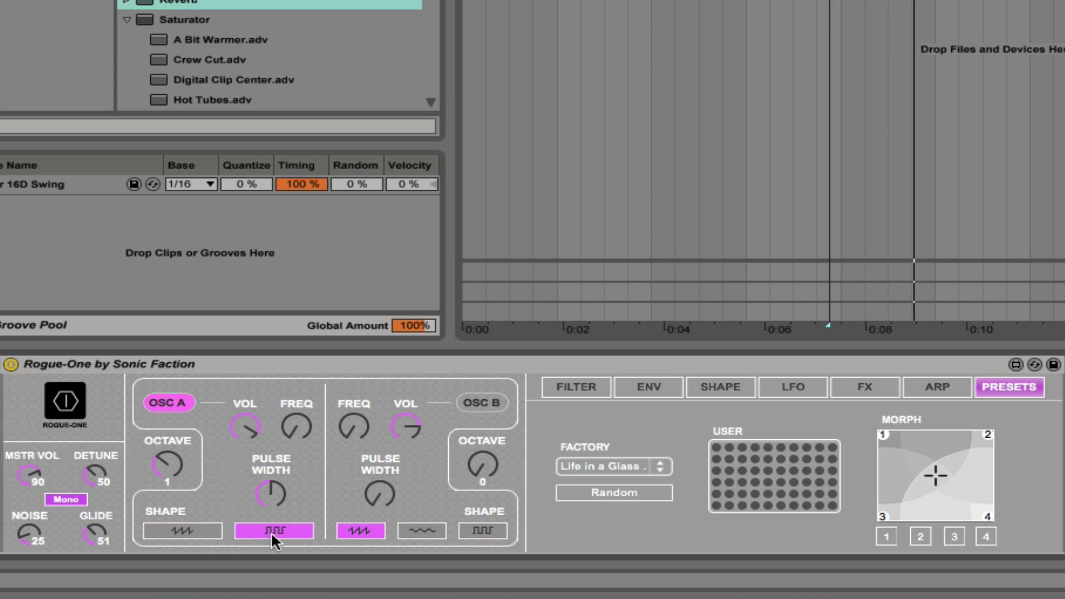
left_click(171, 531)
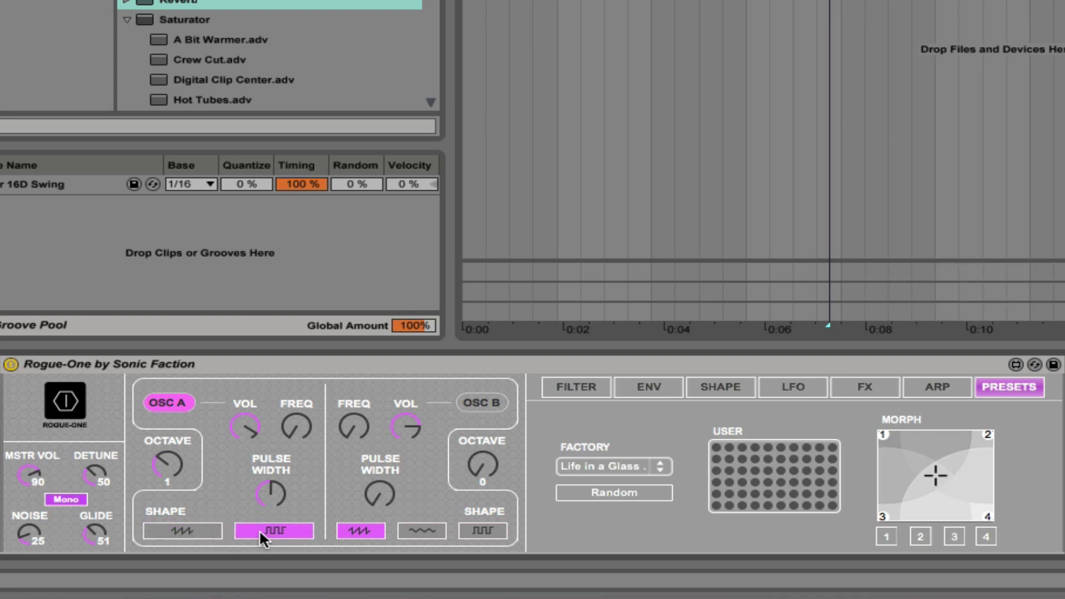
left_click_drag(269, 495, 268, 504)
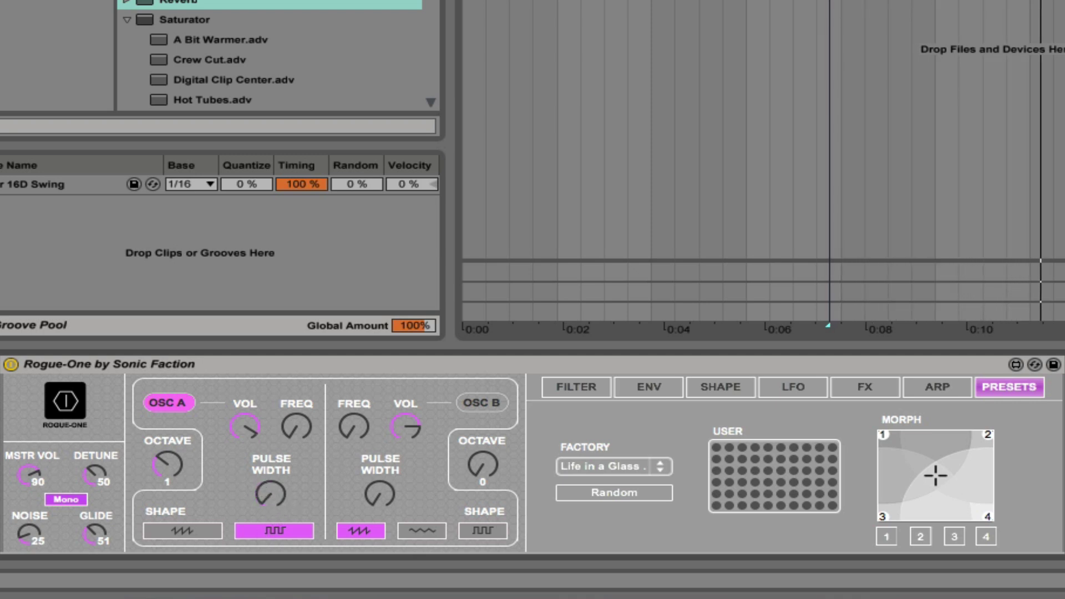
left_click_drag(269, 495, 269, 482)
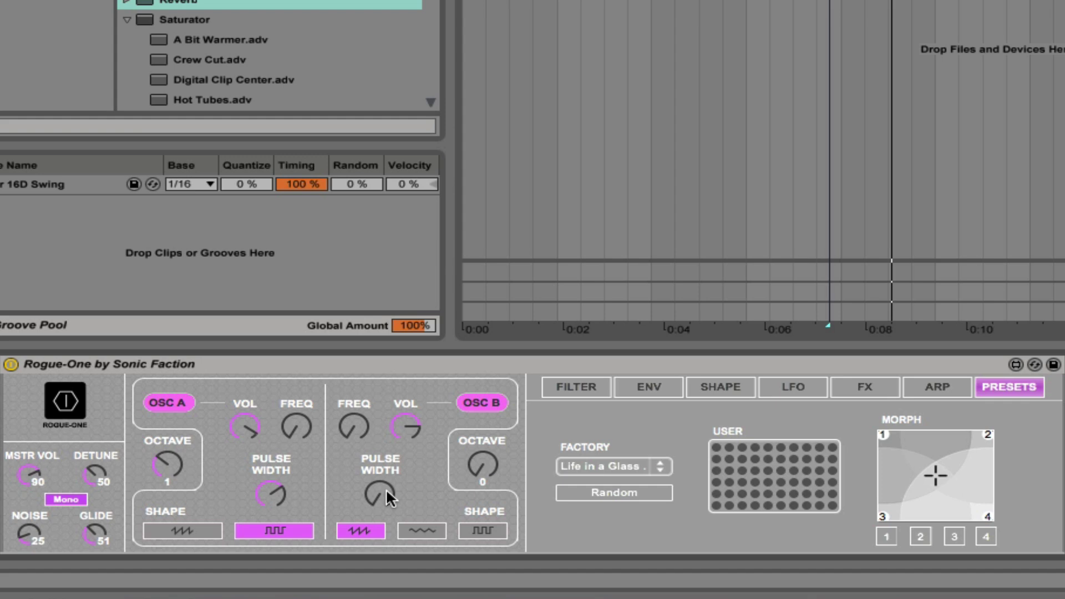
Nudge oscillator B's pulse width, try square and sine waves, and end on sawtooth.
left_click_drag(379, 495, 379, 503)
left_click(484, 530)
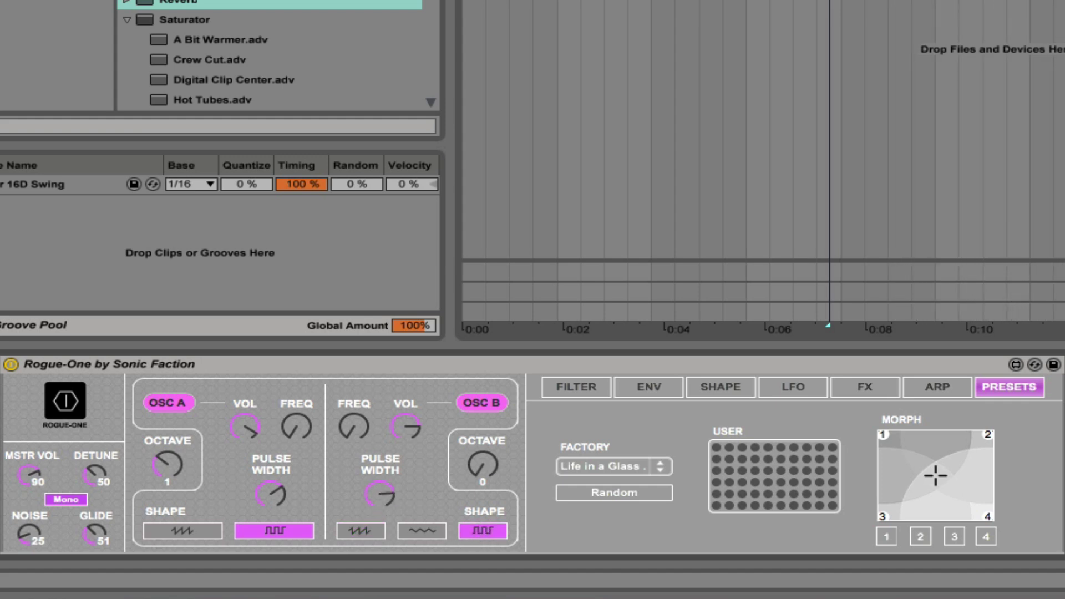
left_click(360, 530)
left_click(424, 531)
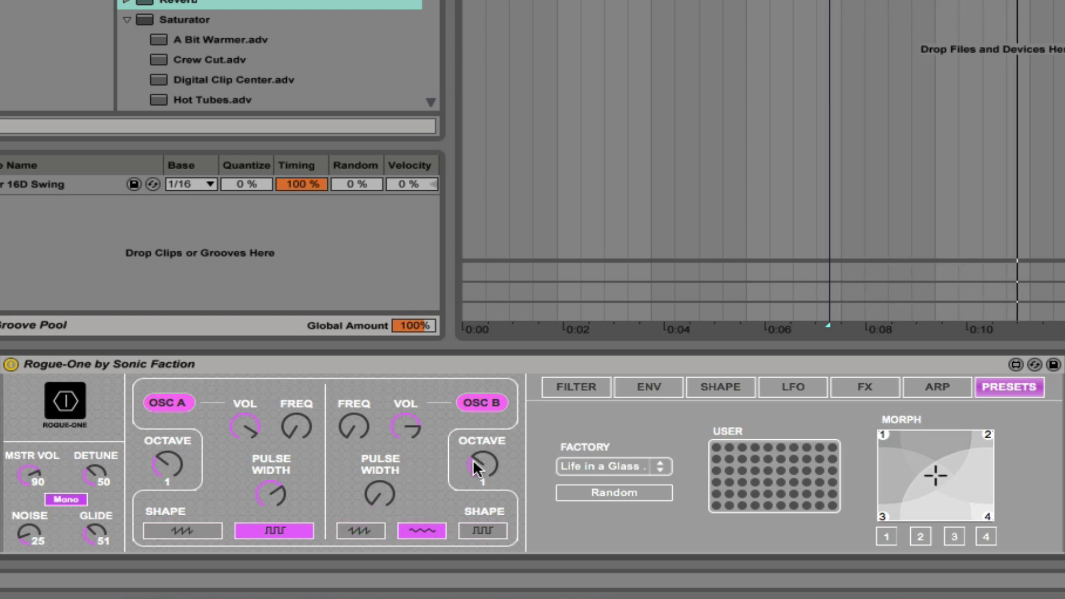
left_click(366, 530)
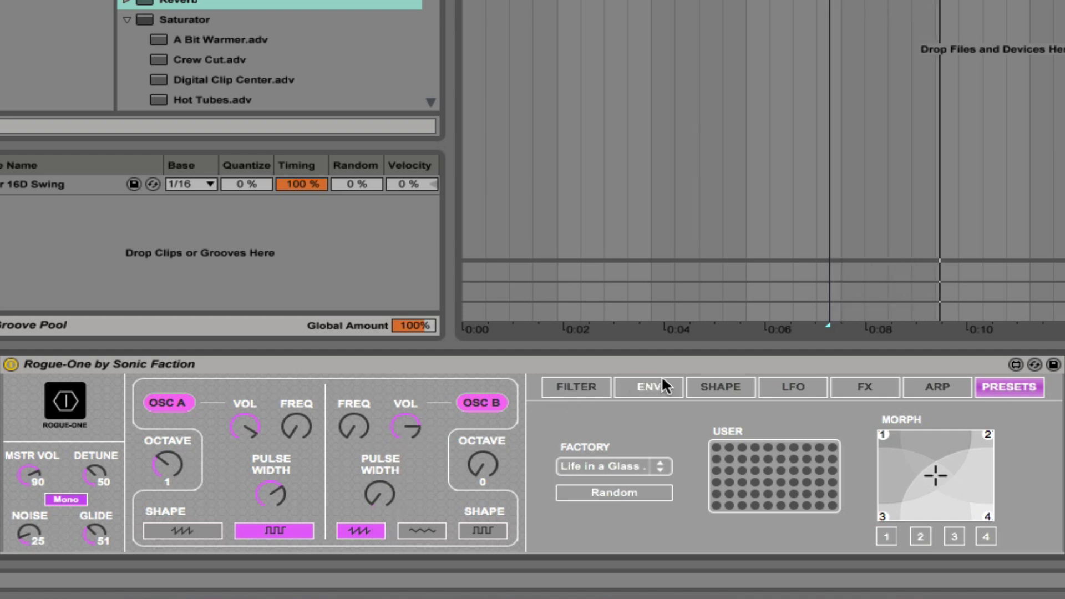
Open the filter page and sweep the cutoff frequency up and down.
left_click(567, 386)
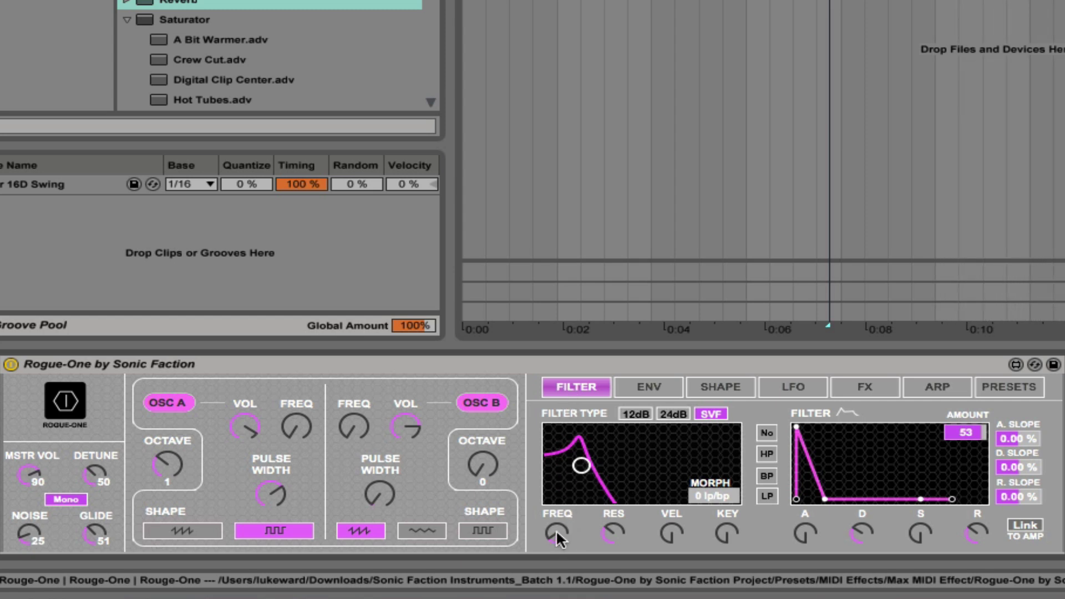
left_click_drag(559, 539, 560, 483)
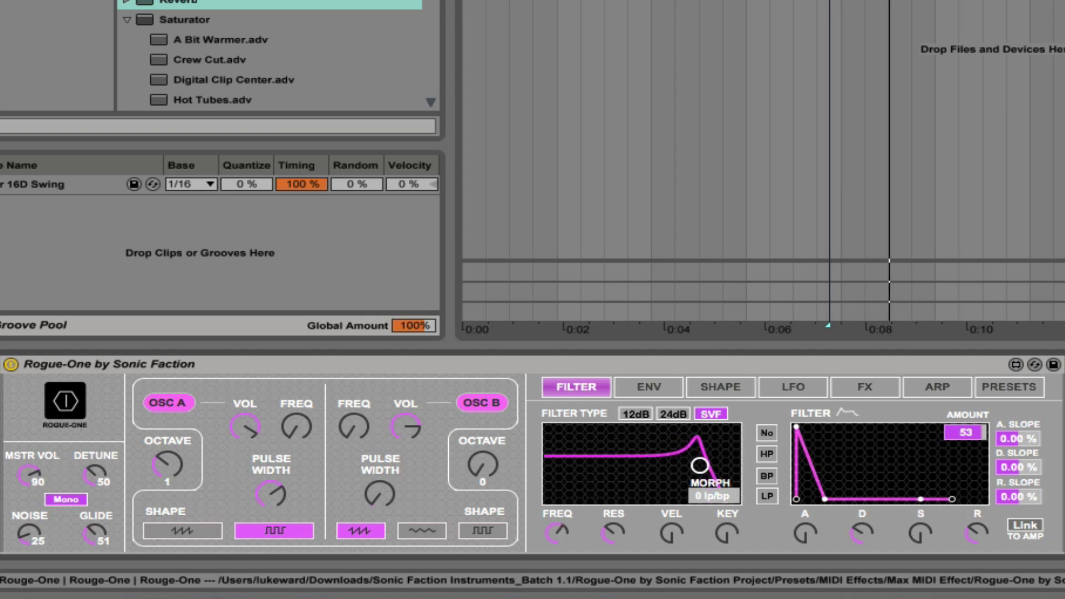
mouse_move(560, 482)
left_mouse_down()
mouse_move(574, 541)
mouse_move(613, 554)
left_mouse_up()
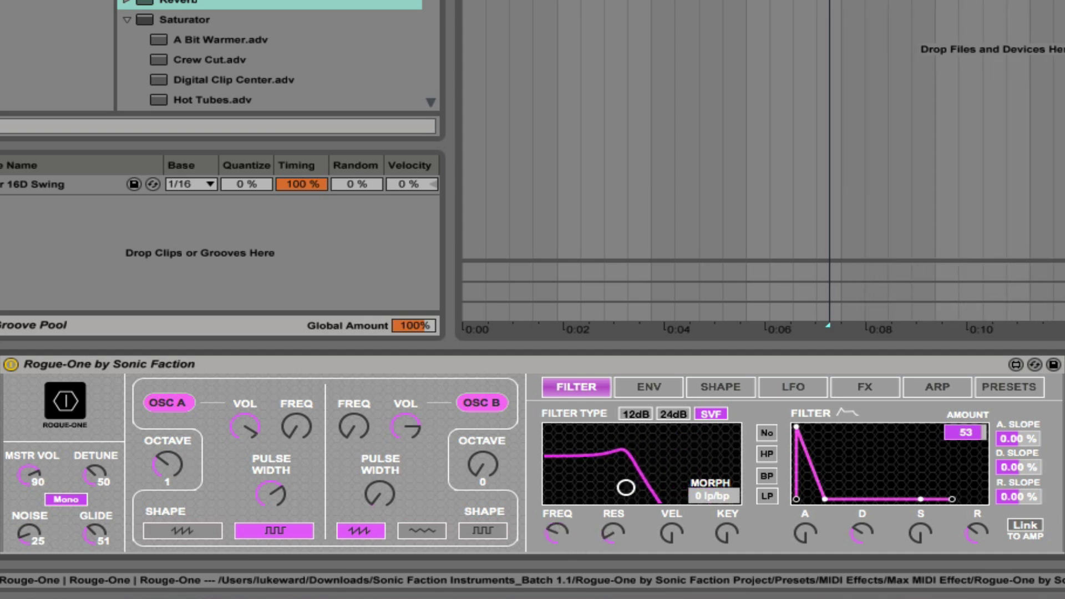
left_click_drag(560, 531, 559, 499)
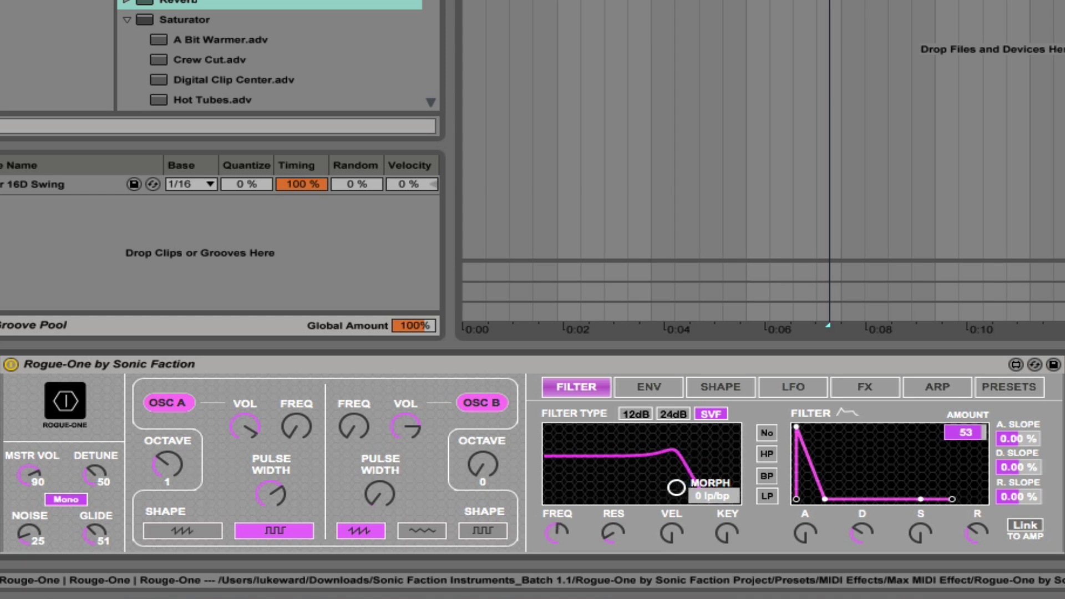
left_click_drag(560, 538, 560, 553)
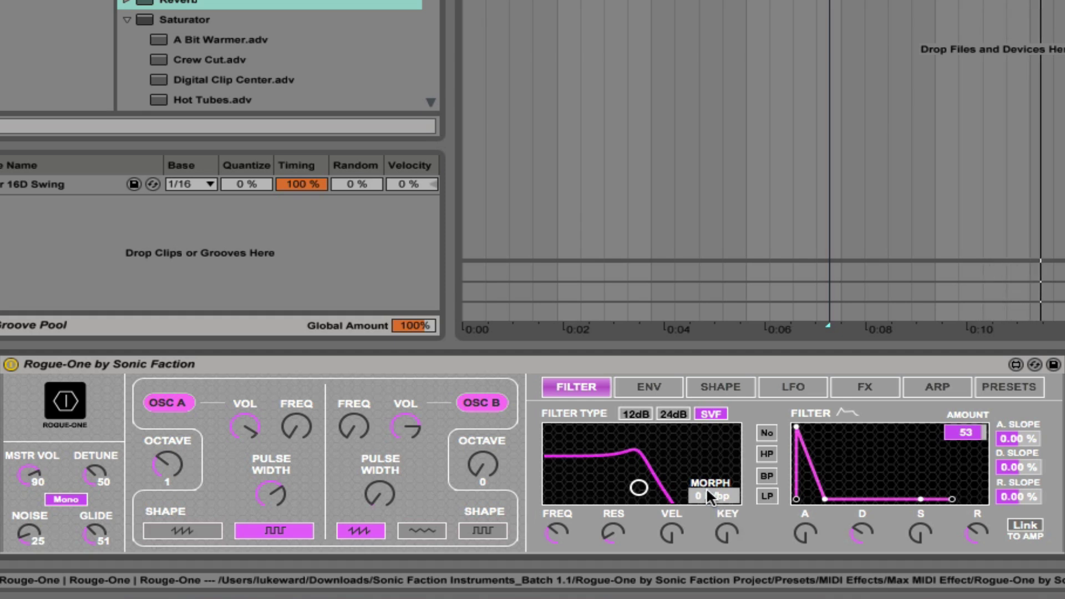
Morph the filter toward bandpass and back to lowpass, boosting resonance and lowering cutoff.
mouse_move(703, 495)
left_mouse_down()
mouse_move(704, 461)
mouse_move(704, 474)
left_mouse_up()
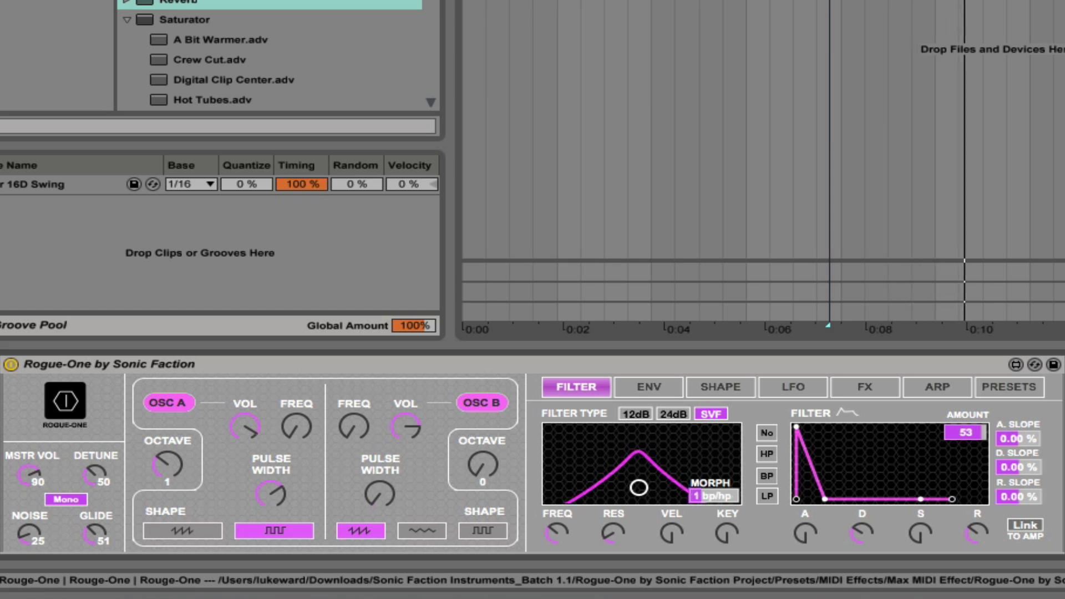
left_click_drag(707, 497, 711, 433)
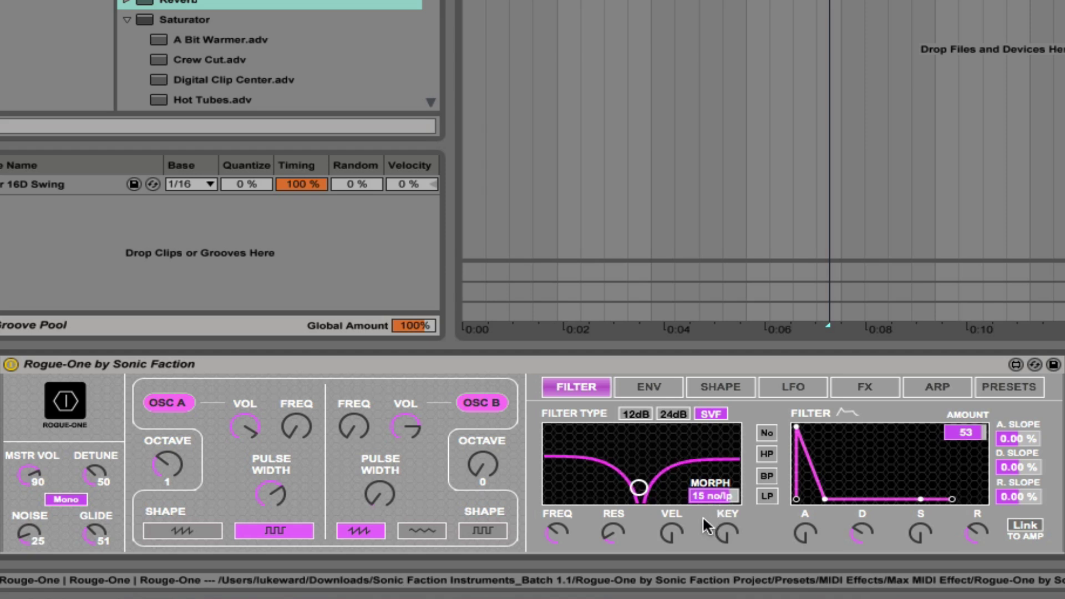
left_click_drag(614, 549, 612, 539)
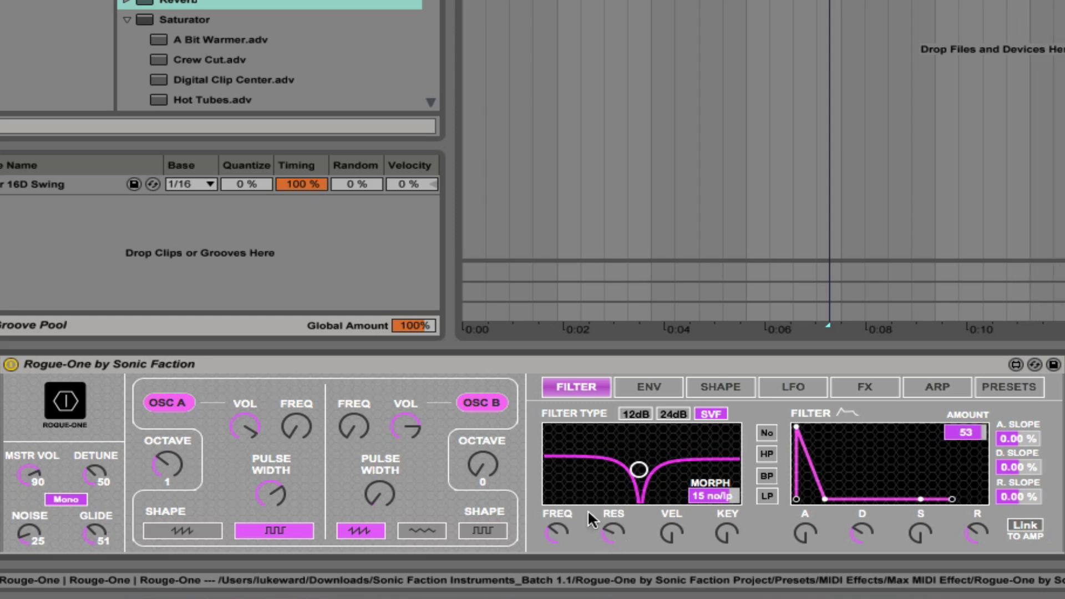
left_click_drag(709, 495, 708, 466)
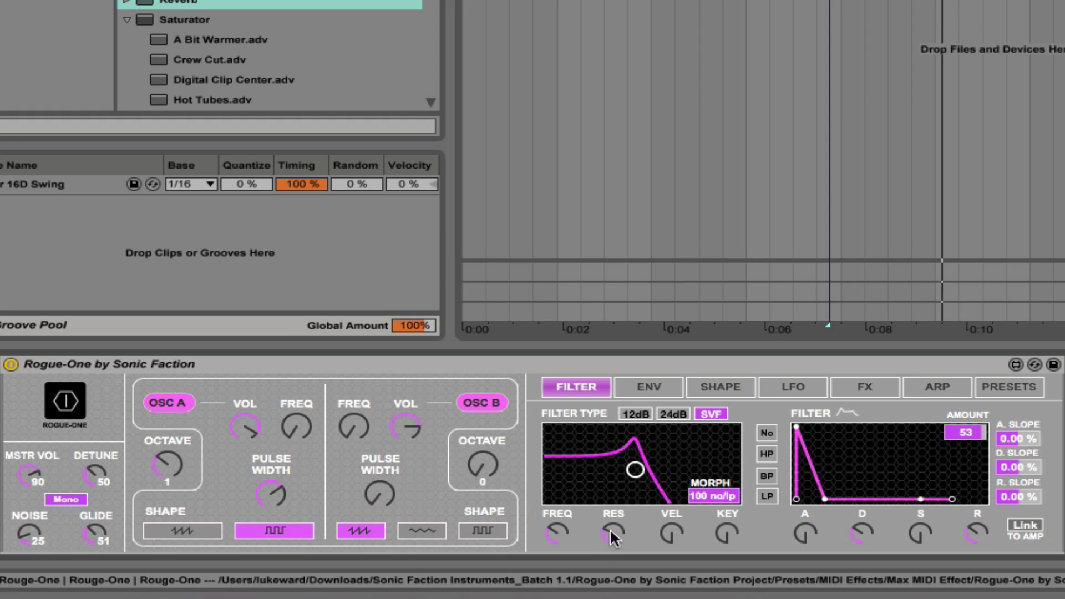
left_click_drag(613, 537, 613, 554)
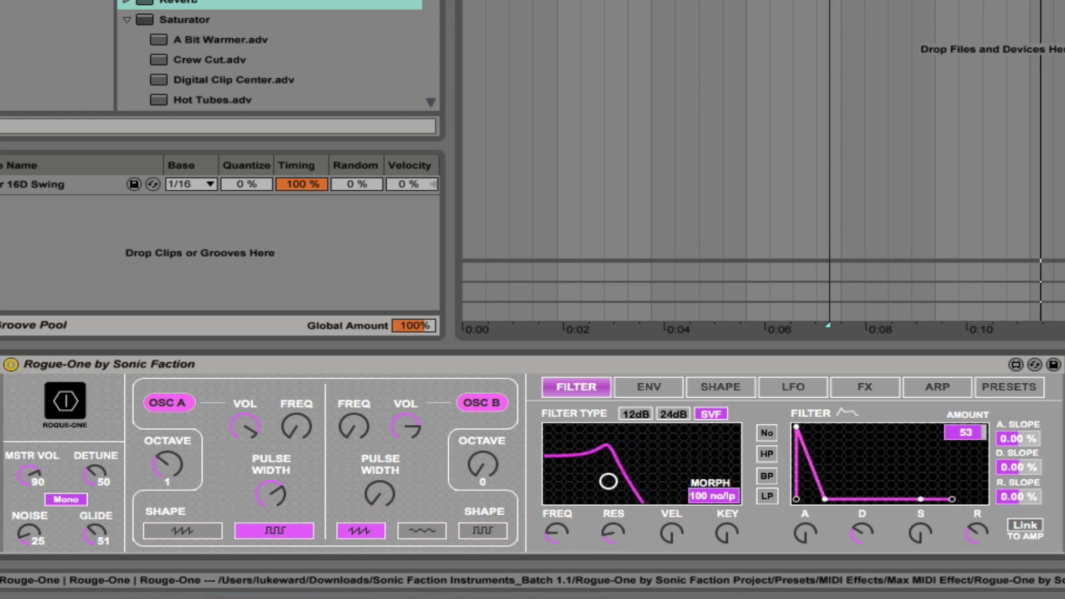
left_click_drag(608, 481, 590, 481)
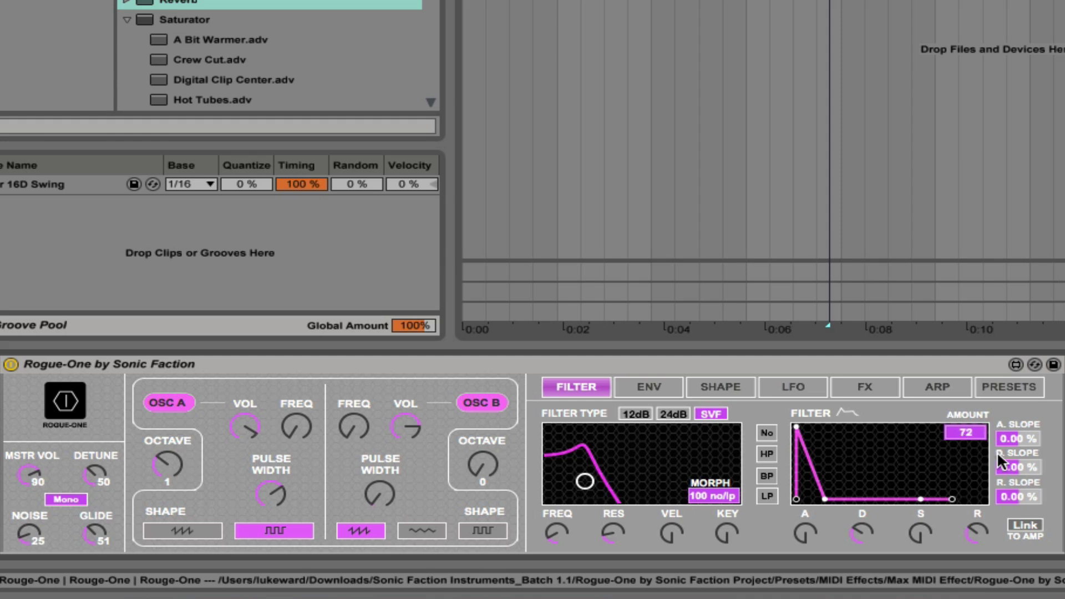
Set filter envelope amount 61, shape attack, decay, sustain and slopes, and link to amp.
left_click_drag(966, 432, 972, 437)
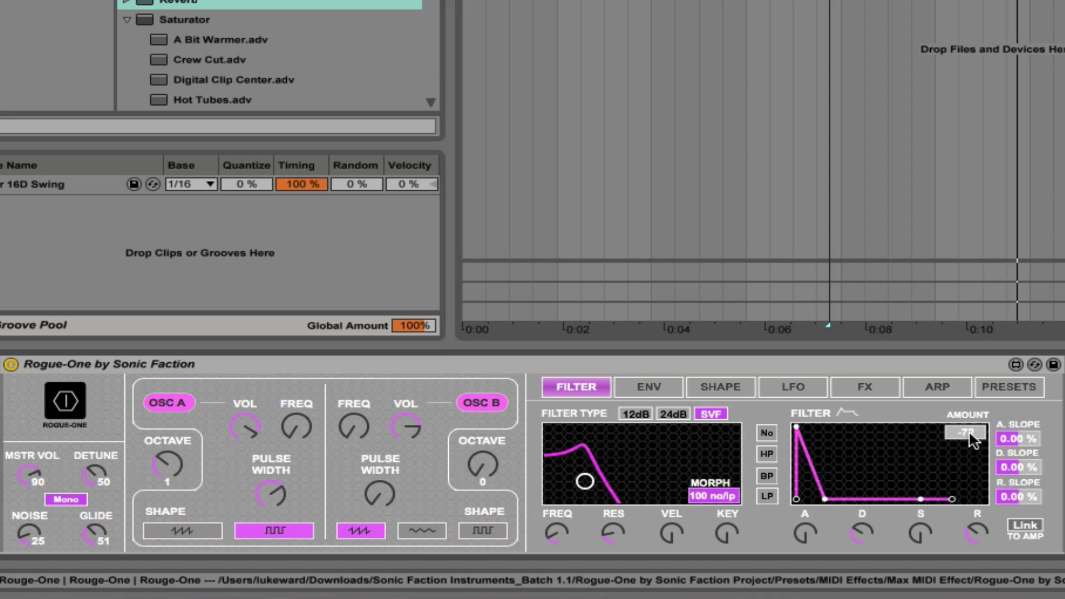
left_click_drag(974, 440, 974, 437)
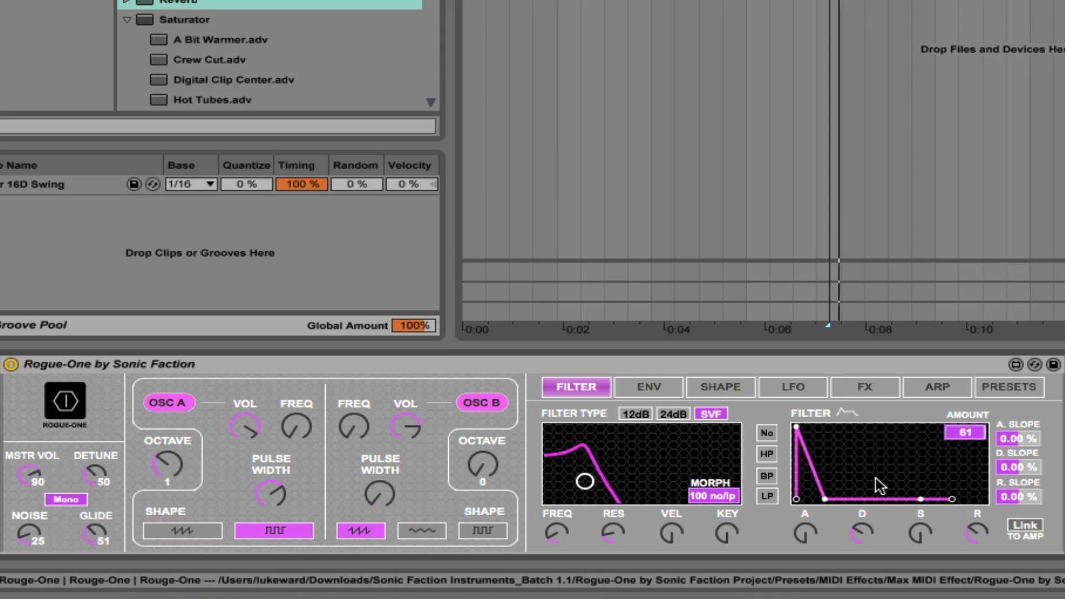
left_click_drag(803, 533, 803, 525)
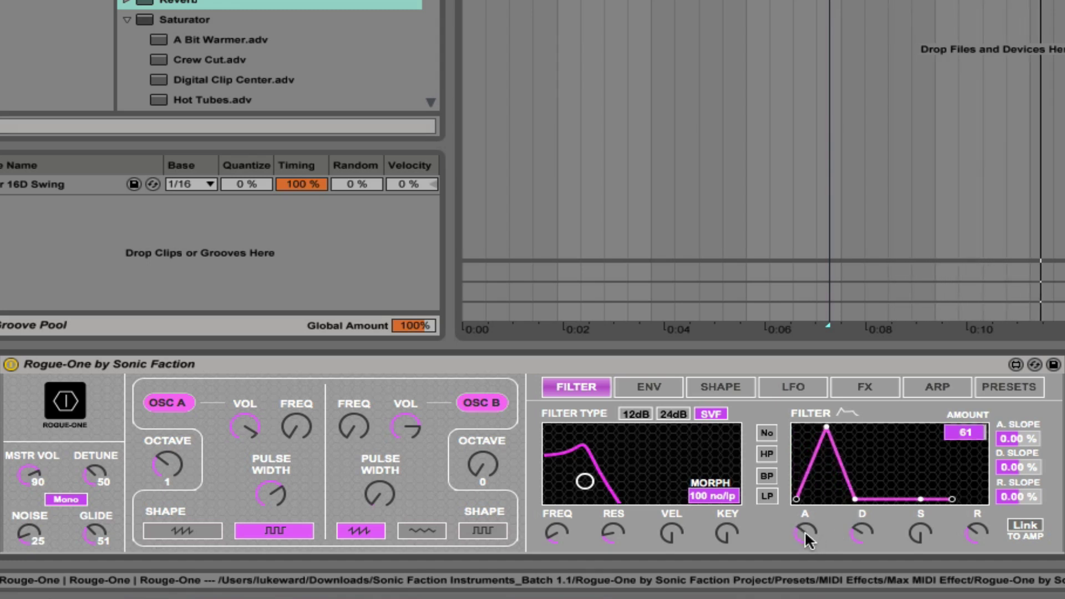
left_click_drag(866, 537, 866, 528)
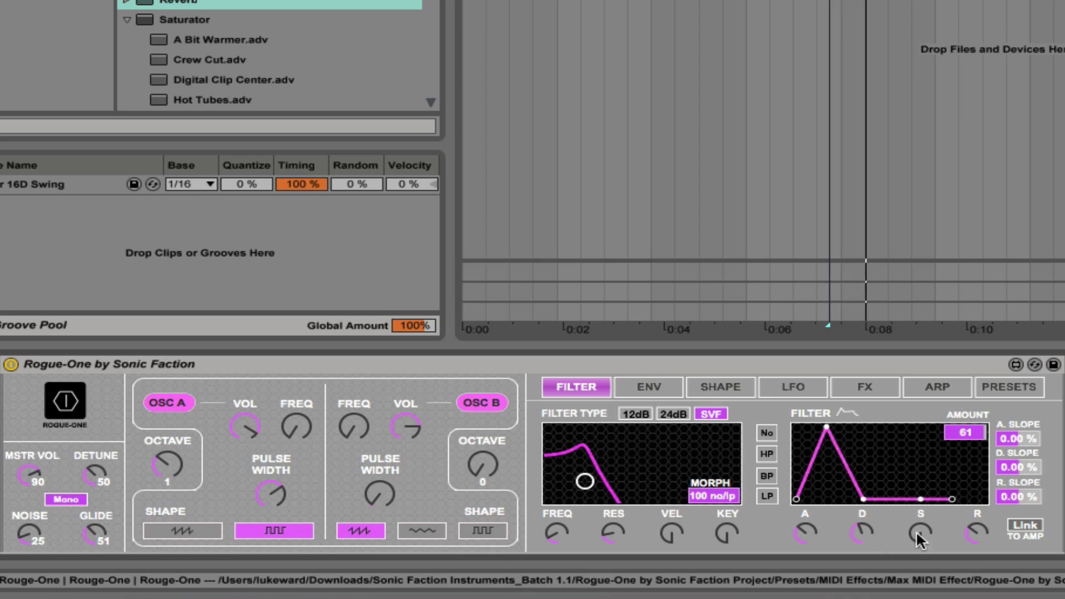
mouse_move(921, 534)
left_mouse_down()
mouse_move(922, 520)
mouse_move(978, 527)
left_mouse_up()
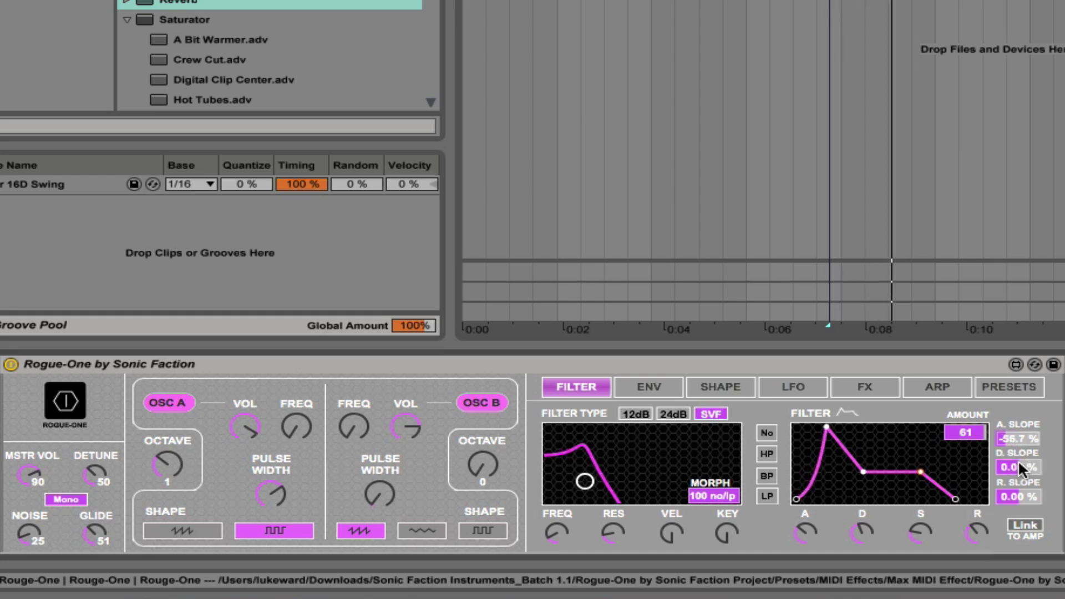
left_click_drag(1017, 466, 1017, 441)
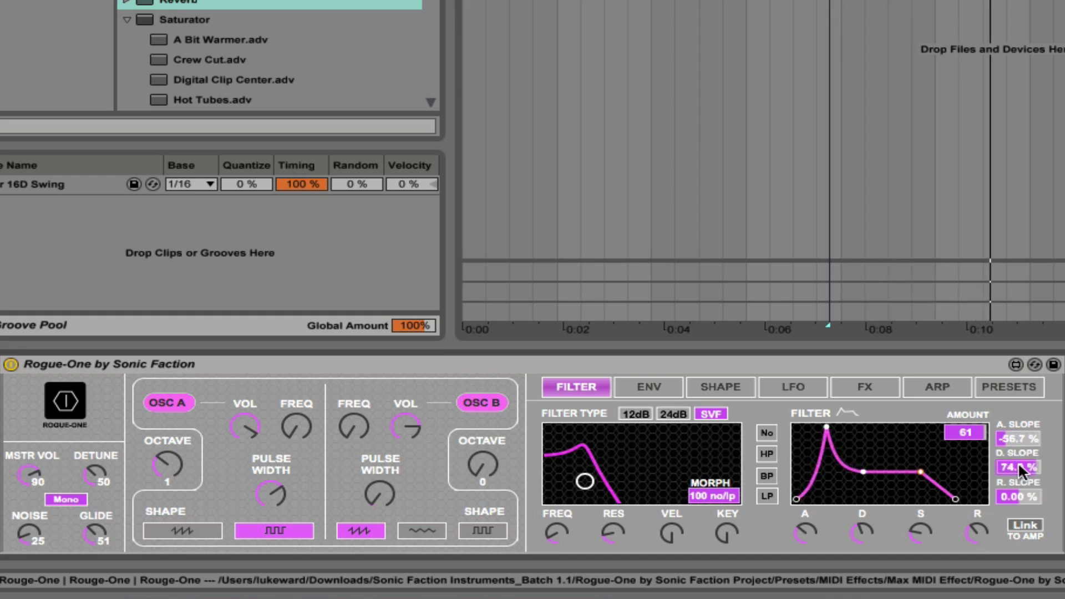
left_click_drag(1019, 495, 1019, 483)
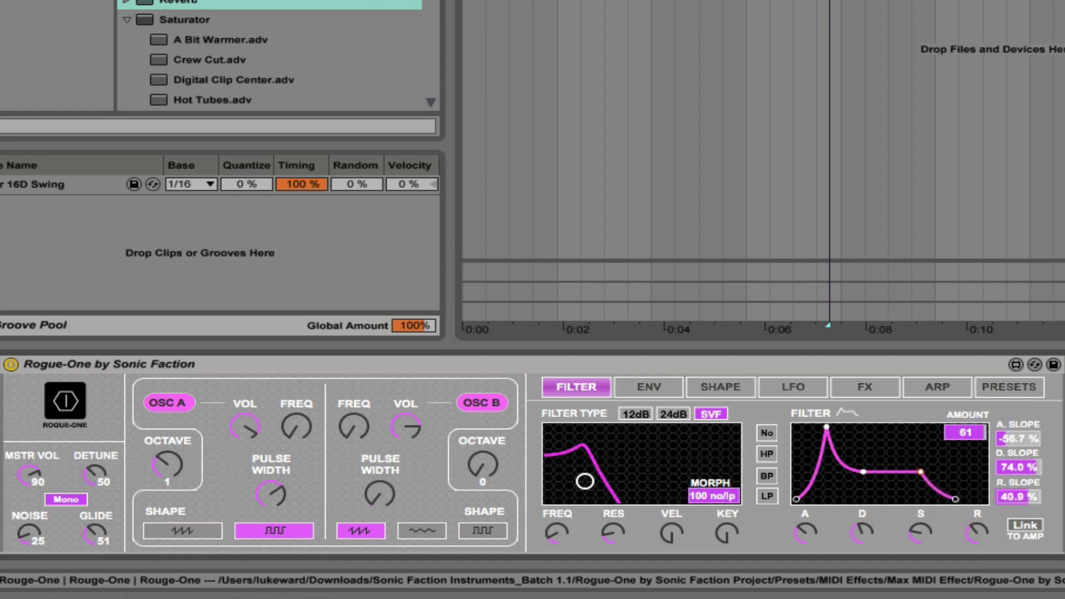
left_click_drag(918, 531, 918, 565)
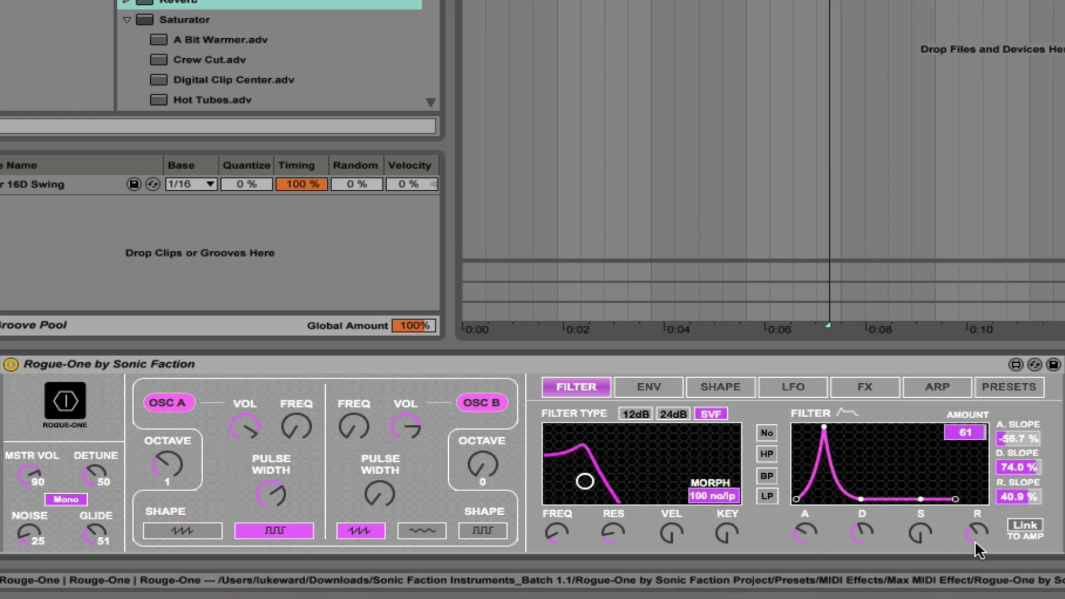
left_click(1023, 524)
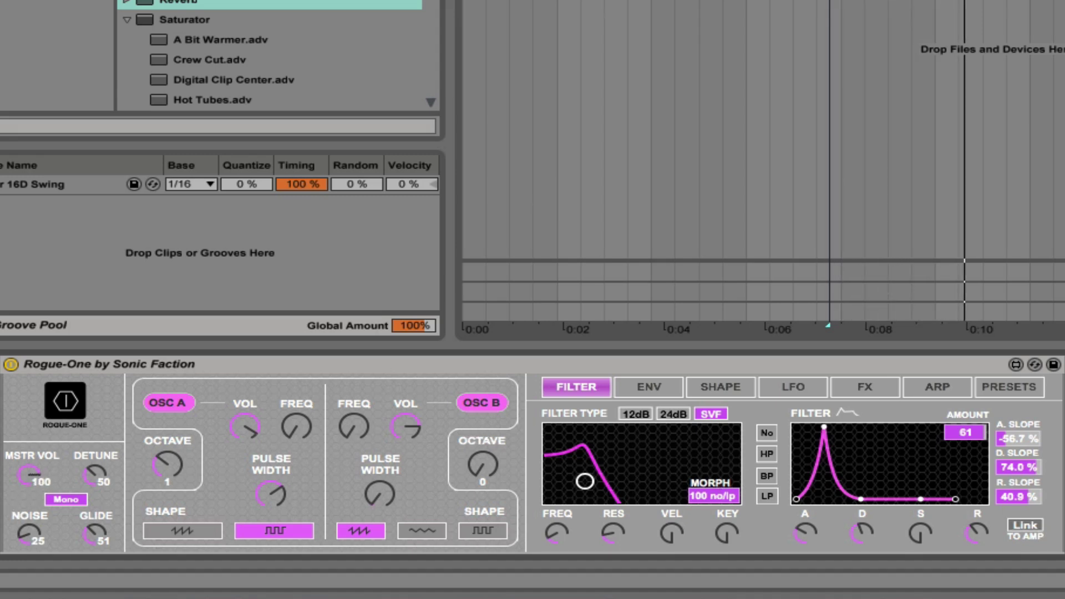
Raise amp sustain, reshape its attack slope, and set pitch amount 48 with adjusted decay.
left_click(647, 386)
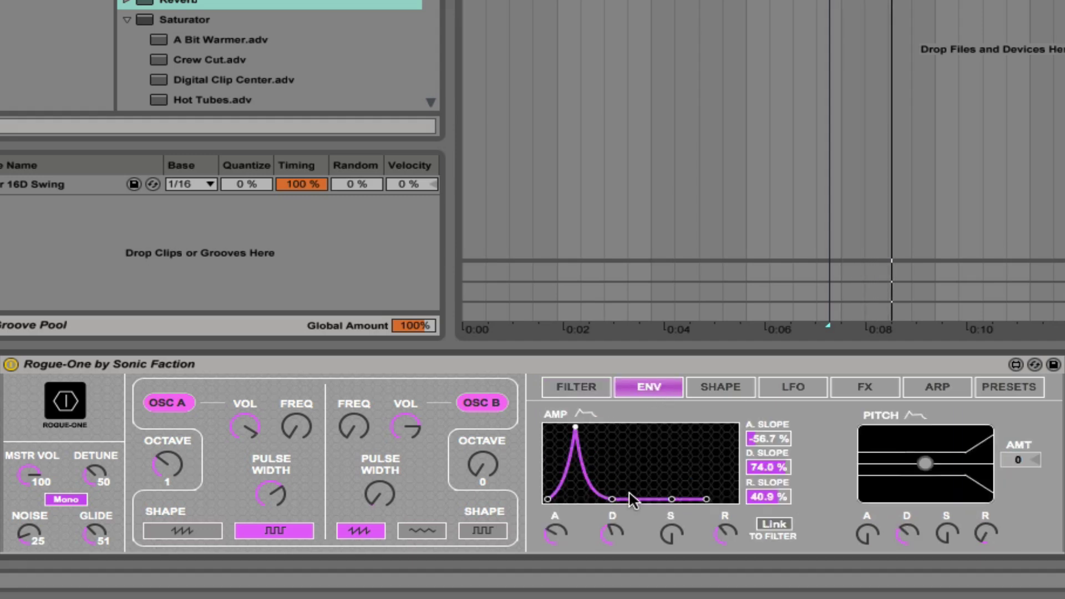
left_click_drag(671, 499, 671, 457)
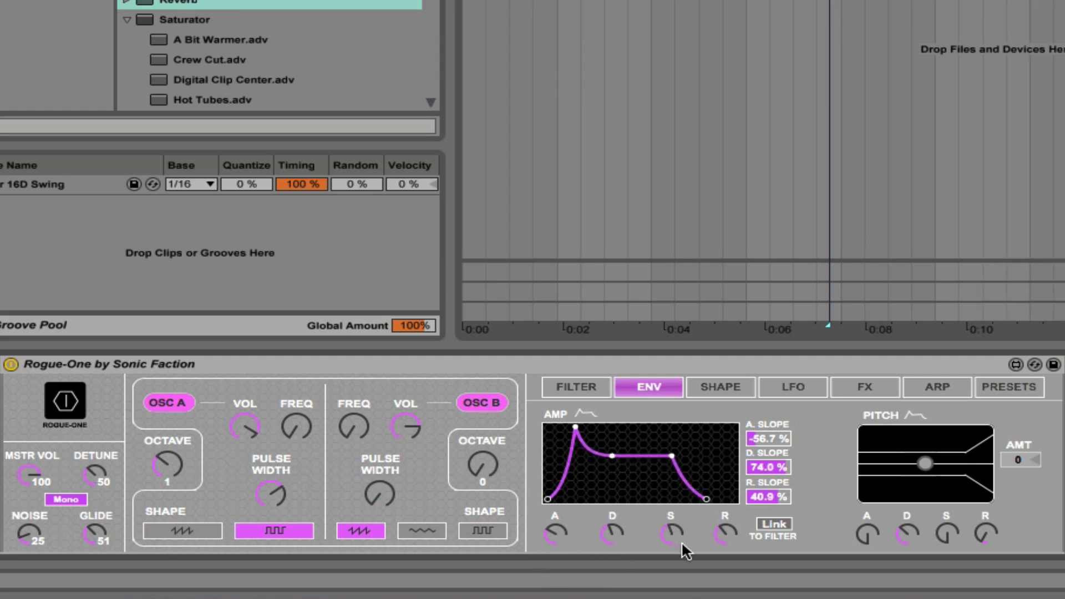
mouse_move(767, 444)
left_mouse_down()
mouse_move(761, 434)
mouse_move(768, 493)
mouse_move(768, 456)
left_mouse_up()
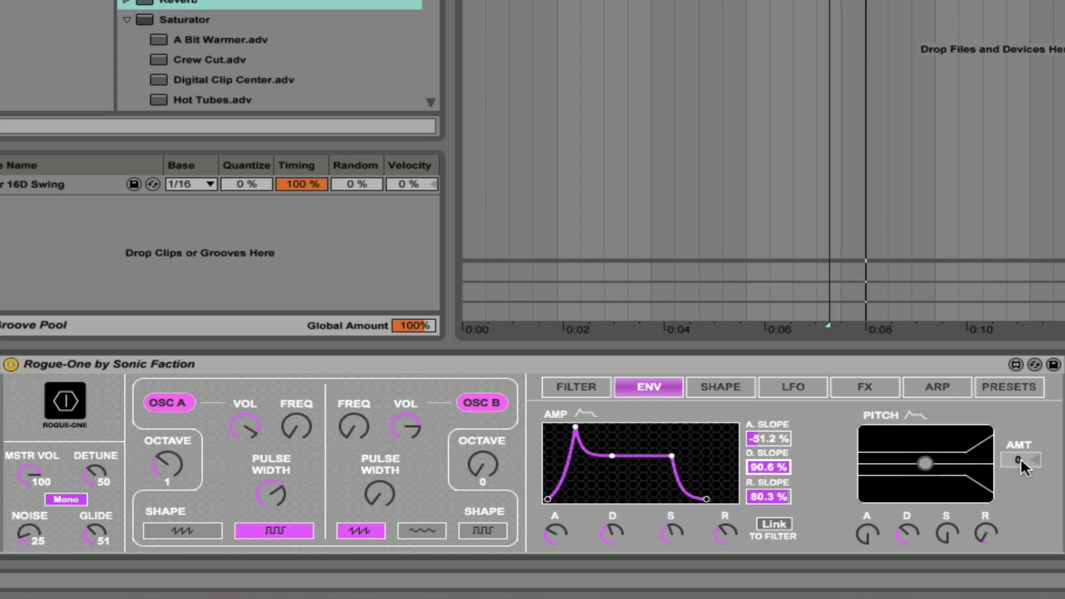
left_click_drag(925, 462, 926, 433)
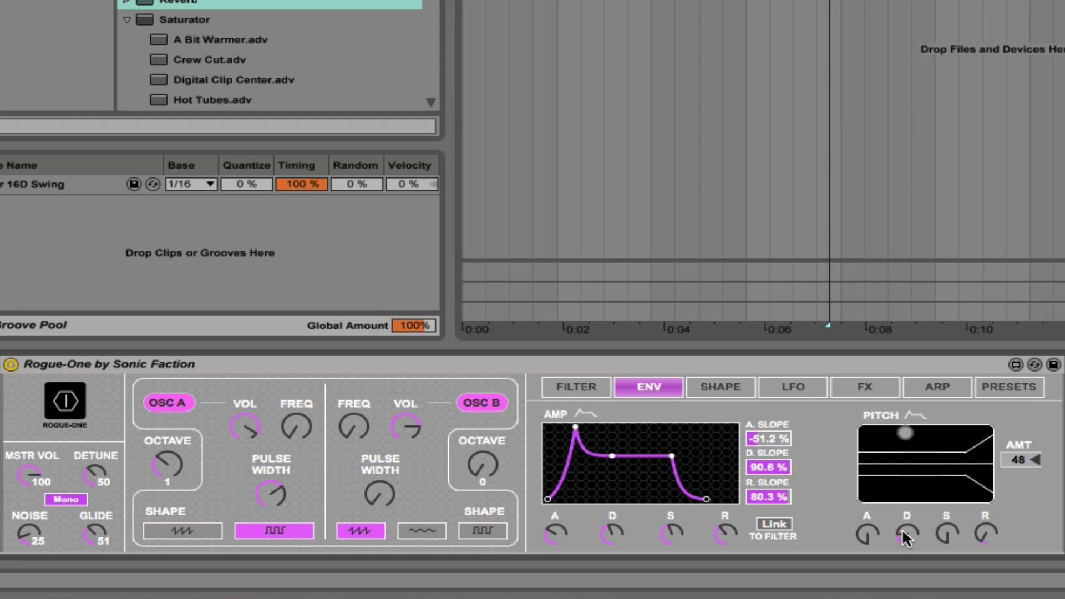
left_click_drag(902, 533, 903, 520)
Set the shaper to hard clipping after trying sine folding, and lower its drive.
left_click(718, 387)
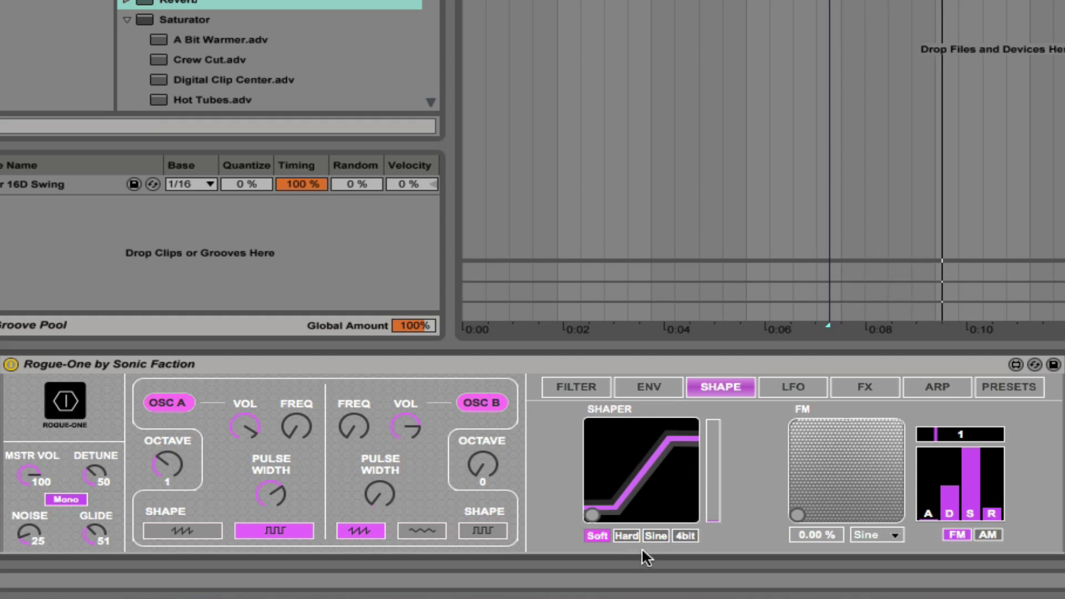
mouse_move(711, 508)
left_mouse_down()
mouse_move(710, 431)
mouse_move(719, 529)
left_mouse_up()
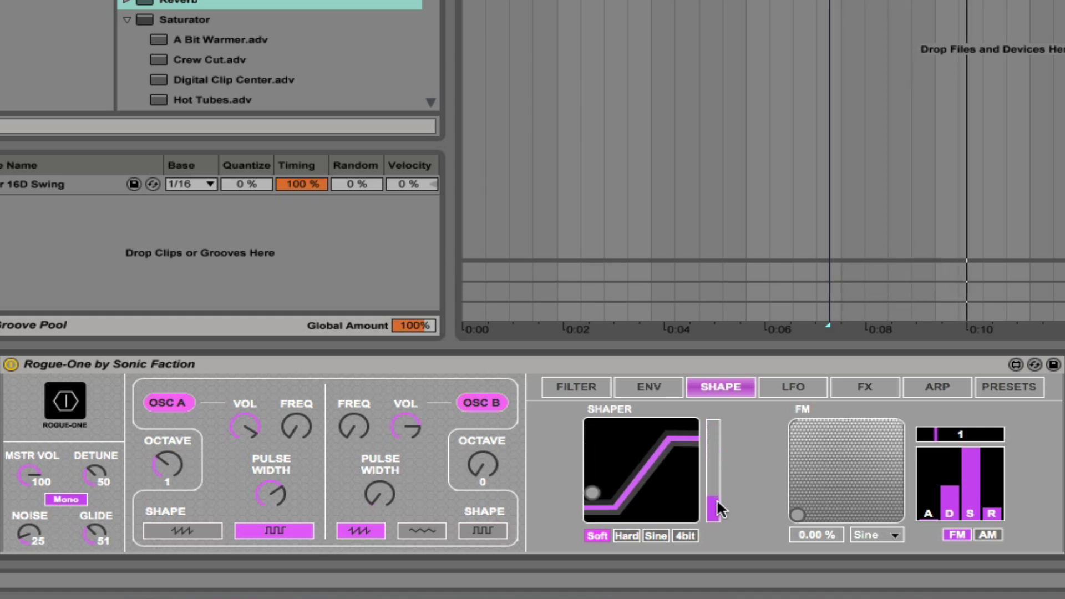
left_click(627, 535)
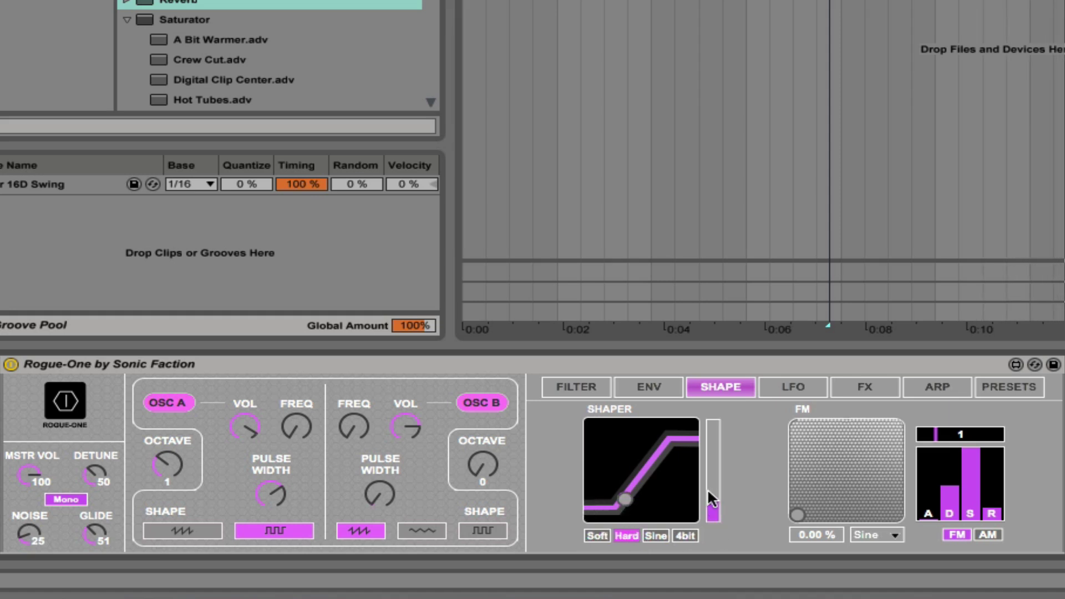
mouse_move(707, 432)
left_mouse_down()
mouse_move(710, 525)
mouse_move(713, 439)
left_mouse_up()
left_click(654, 535)
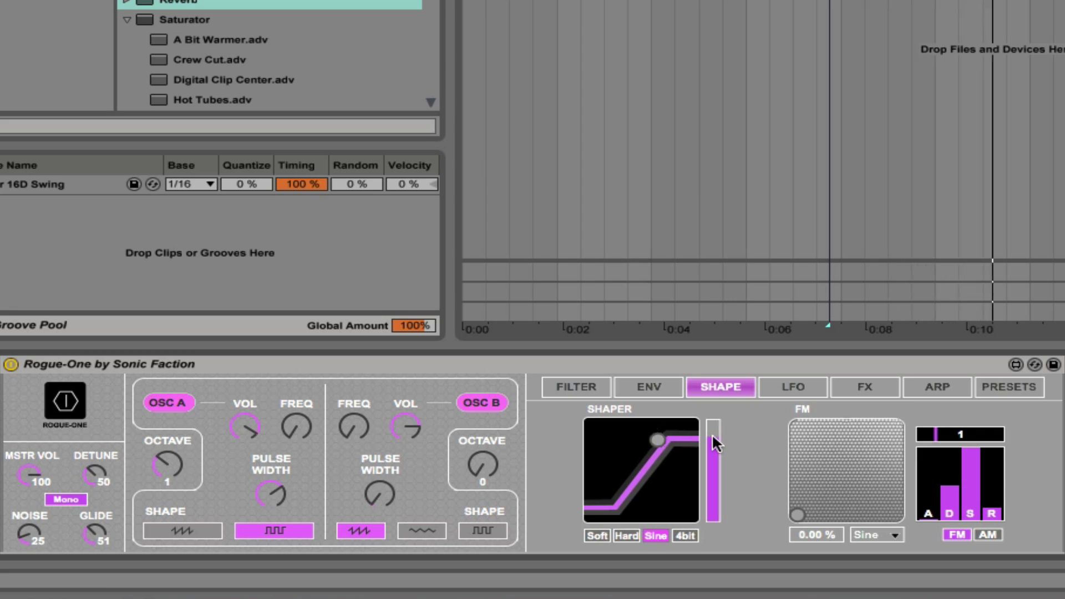
left_click_drag(713, 439, 718, 472)
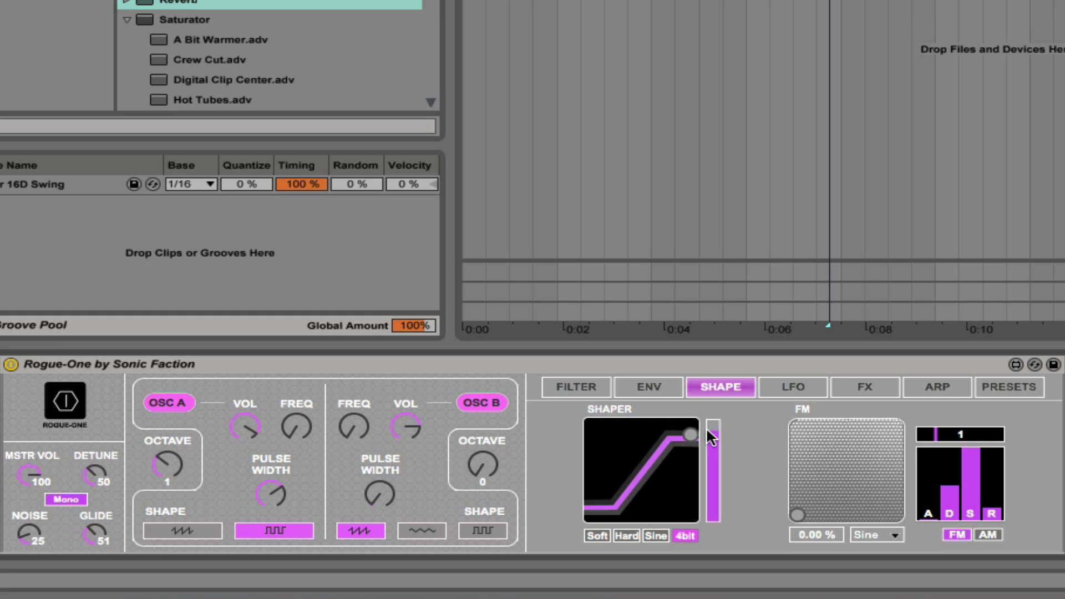
left_click(626, 535)
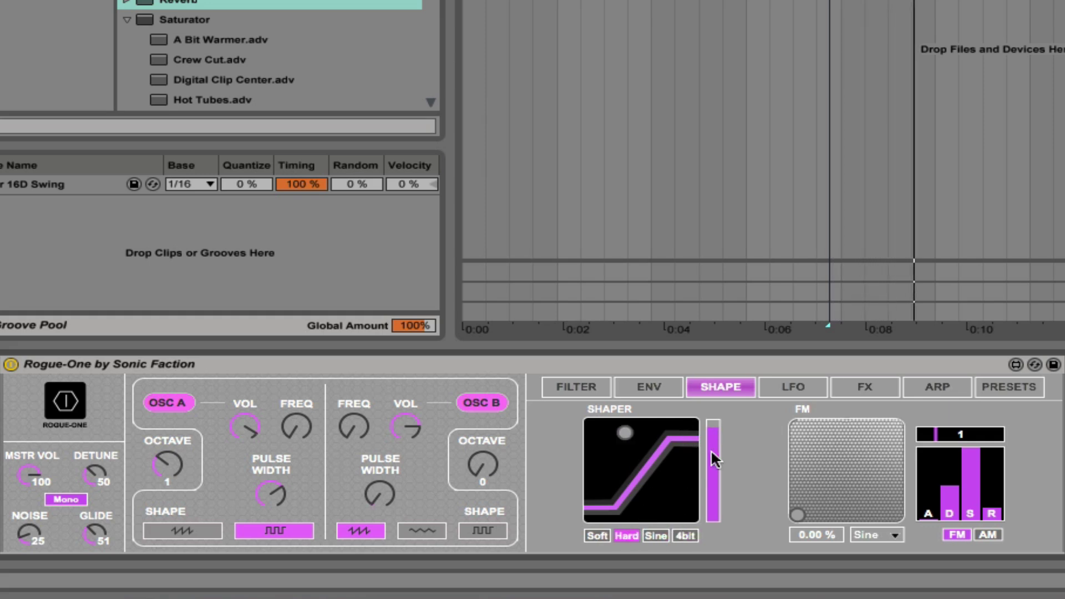
left_click_drag(713, 442, 714, 476)
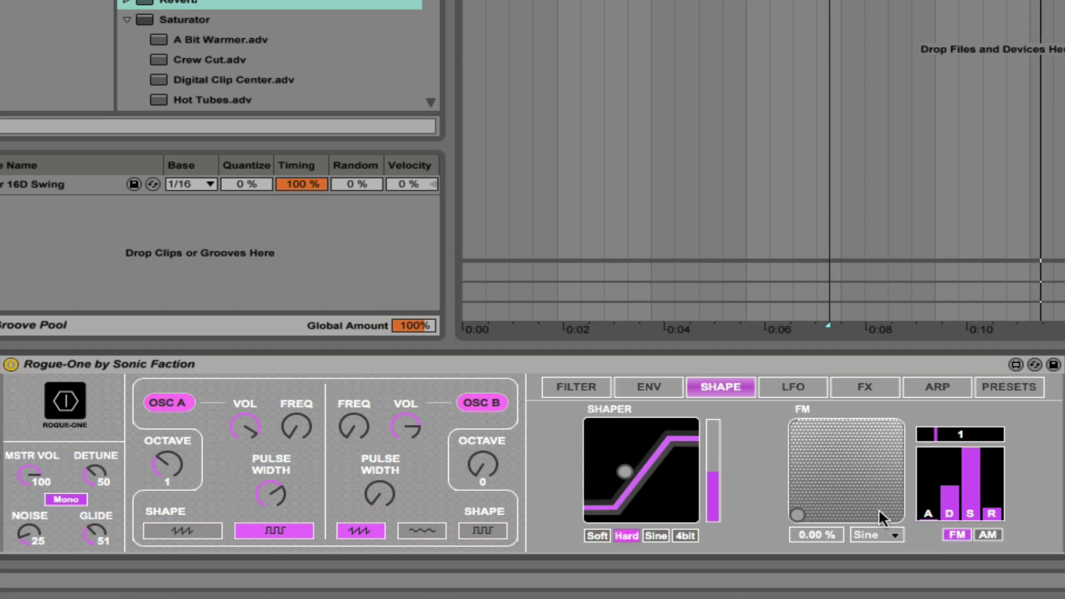
Give FM a triangle wave at 53.5%, shorten its attack, and tweak its envelope value.
left_click(884, 531)
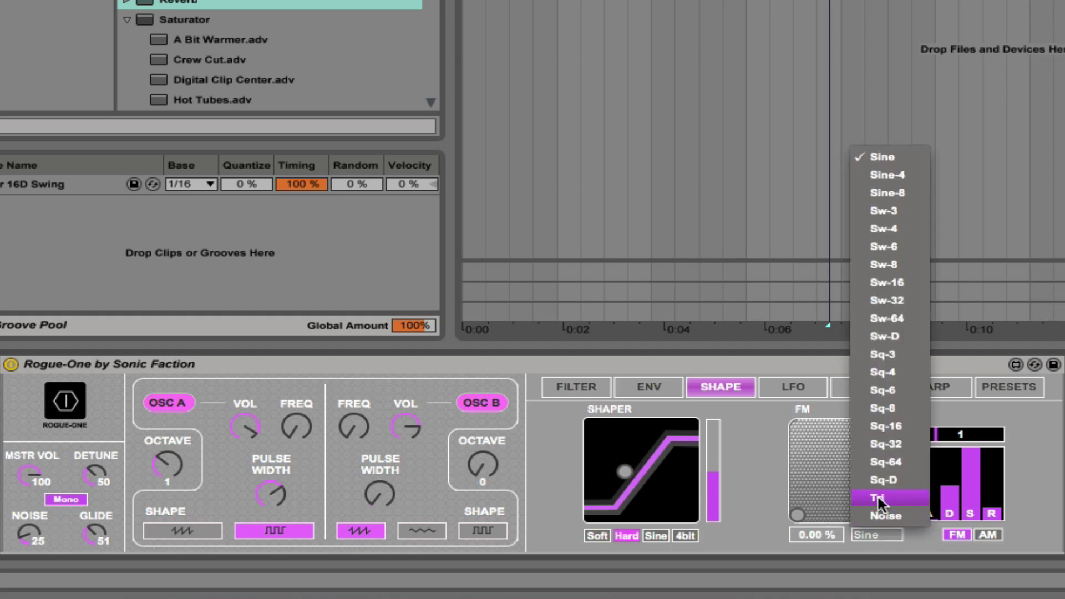
left_click(894, 503)
left_click_drag(811, 531, 811, 485)
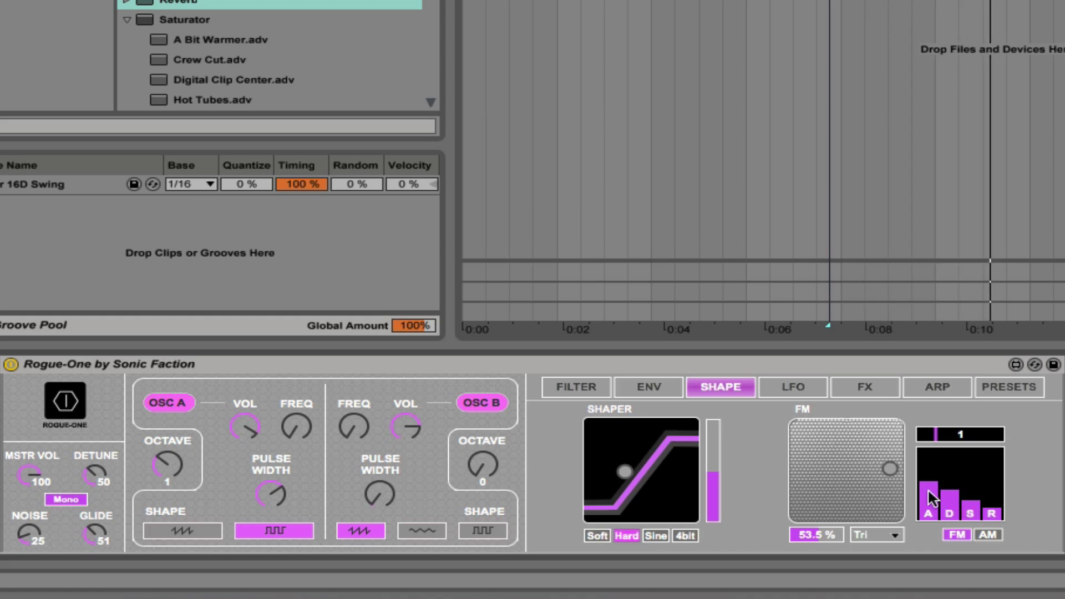
left_click_drag(931, 491, 931, 499)
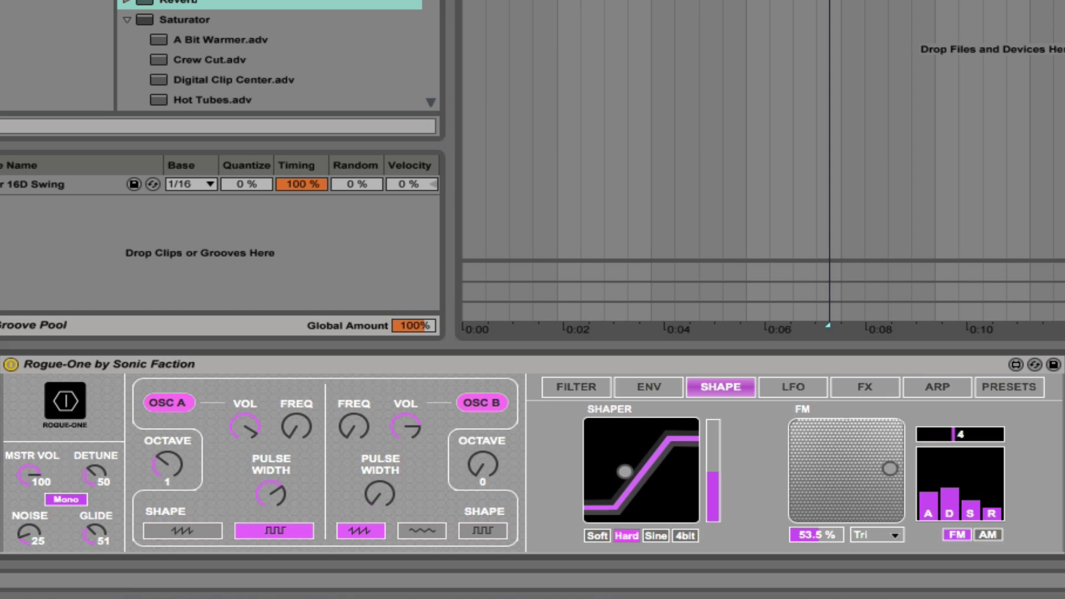
mouse_move(957, 435)
left_mouse_down()
mouse_move(985, 435)
mouse_move(943, 437)
left_mouse_up()
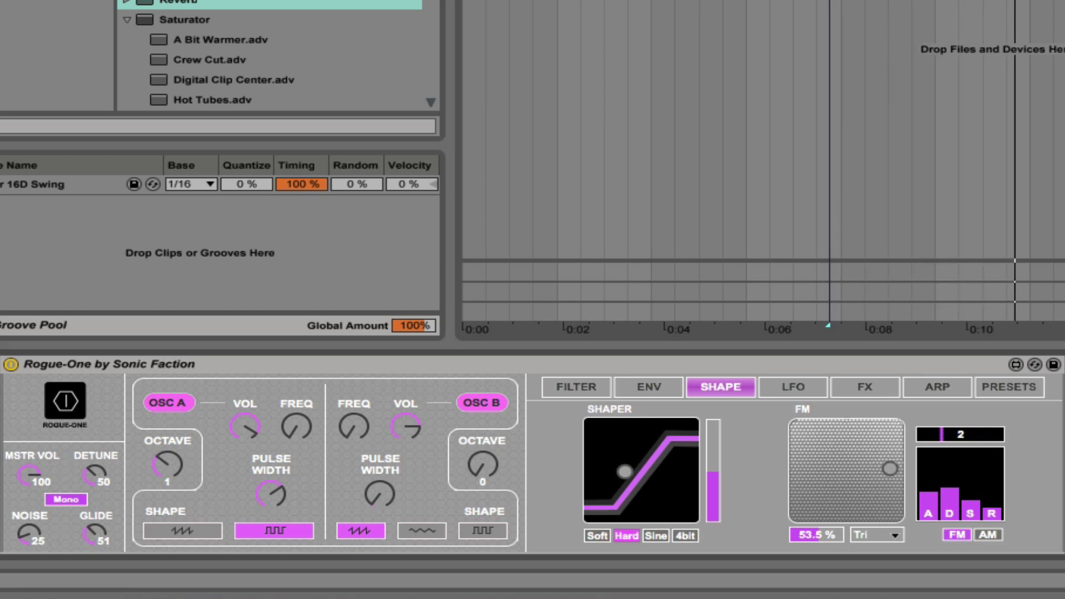
Route LFO 1 to amplitude and give it a rectangle waveform.
left_click(788, 383)
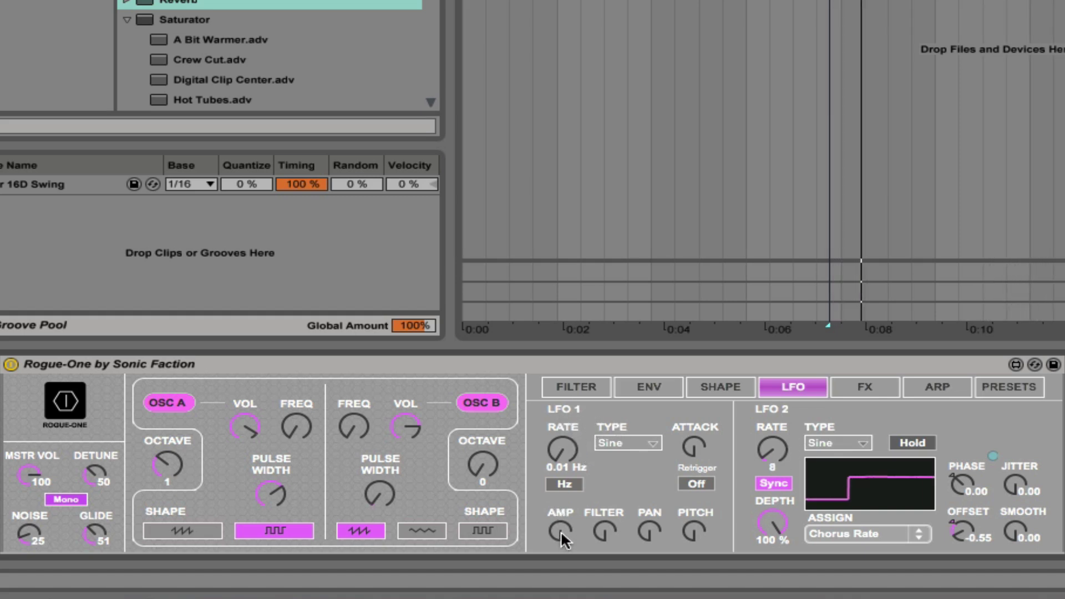
left_click_drag(561, 531, 561, 500)
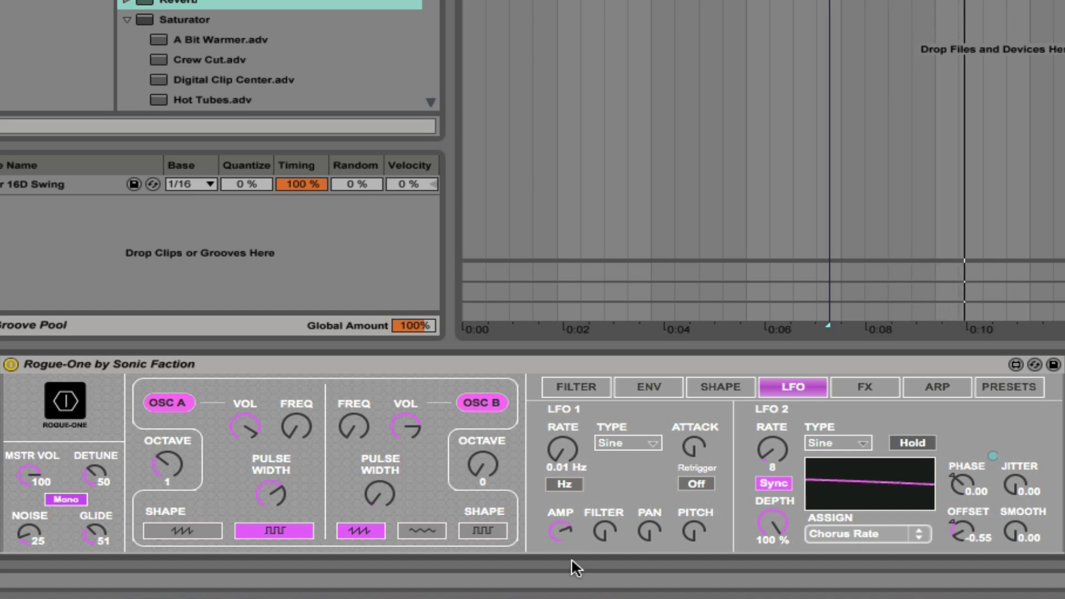
mouse_move(561, 459)
left_mouse_down()
mouse_move(562, 437)
mouse_move(567, 466)
left_mouse_up()
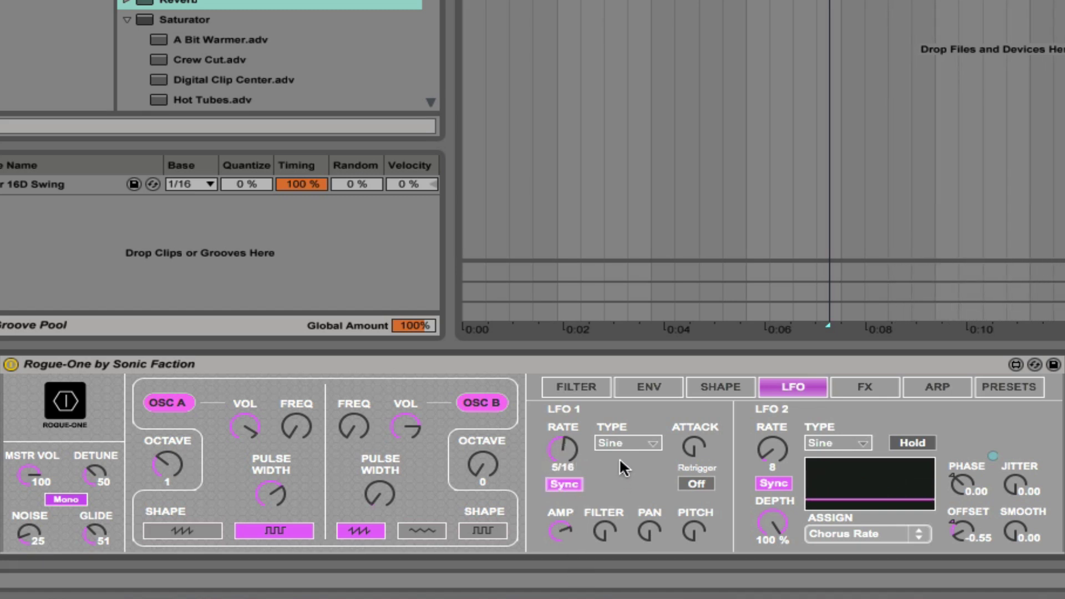
left_click(628, 443)
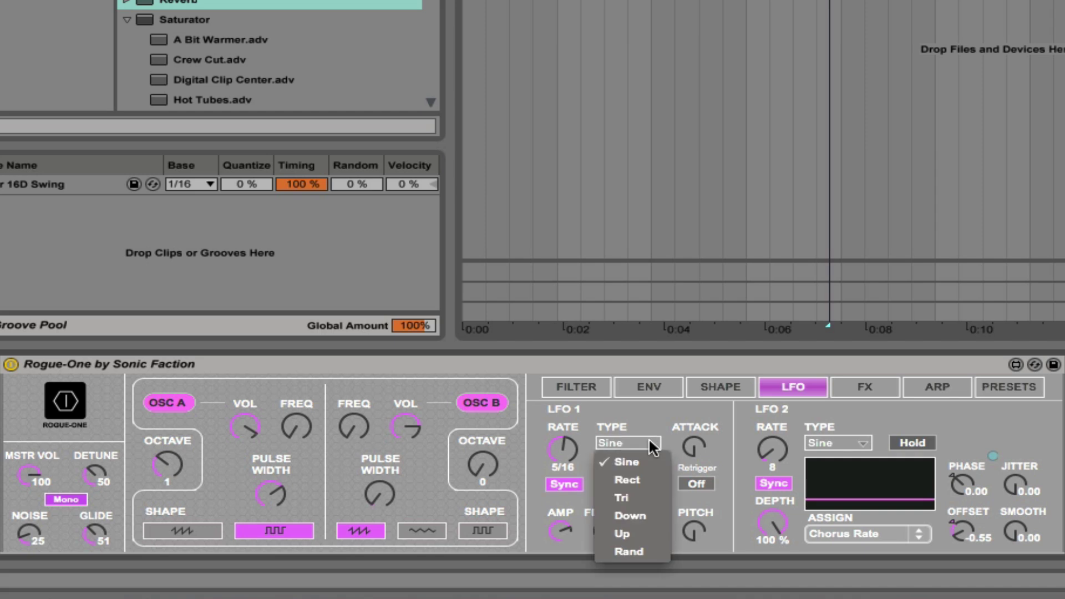
left_click(633, 480)
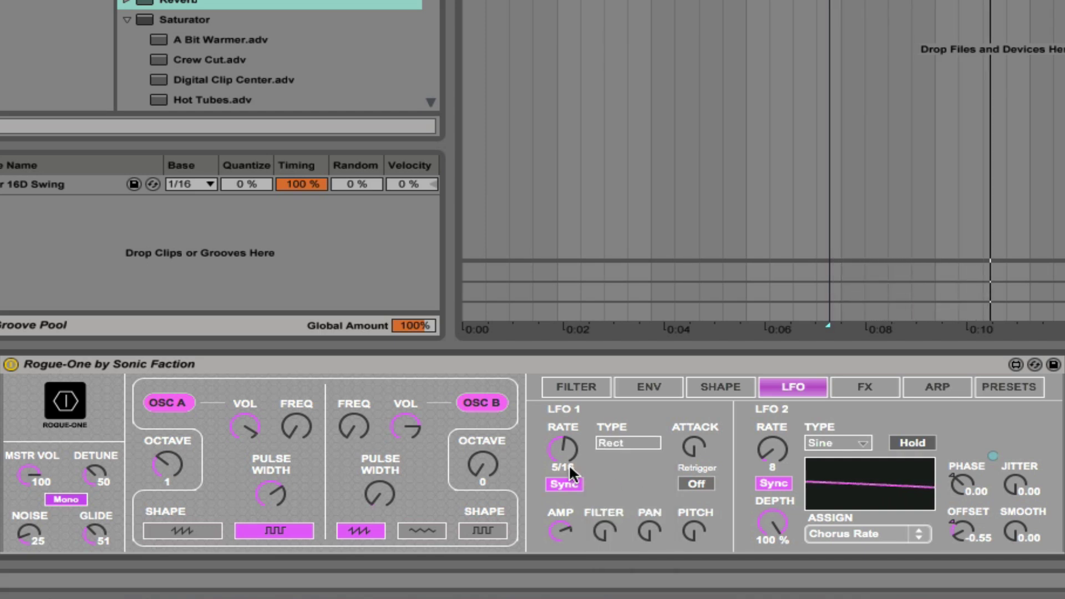
Set LFO 1's synced rate to 1/8, adjust its attack, and leave retrigger on.
left_click_drag(563, 450, 564, 458)
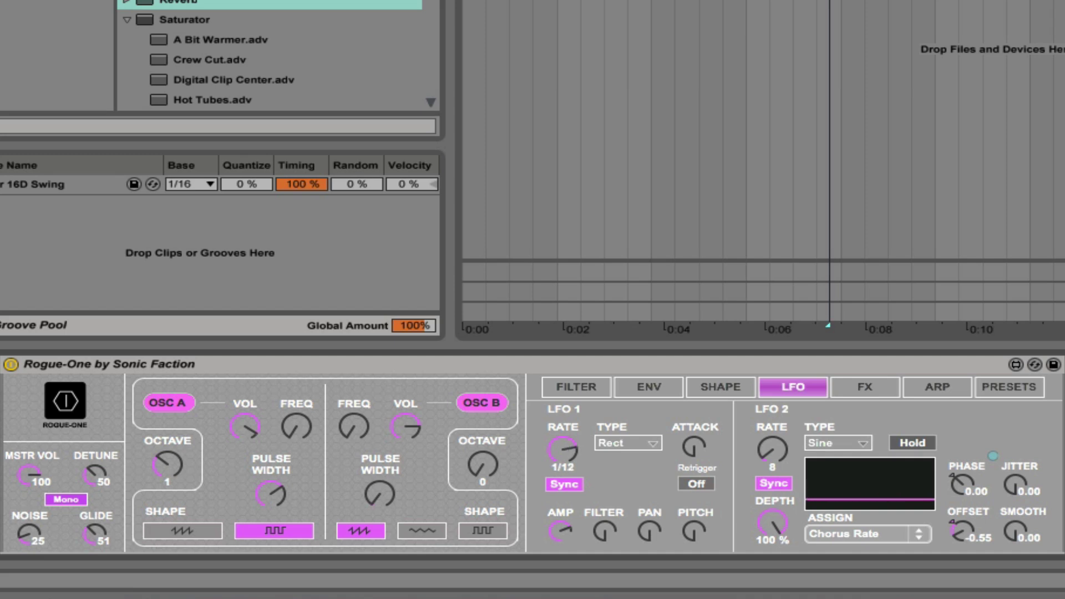
left_click_drag(564, 454, 557, 446)
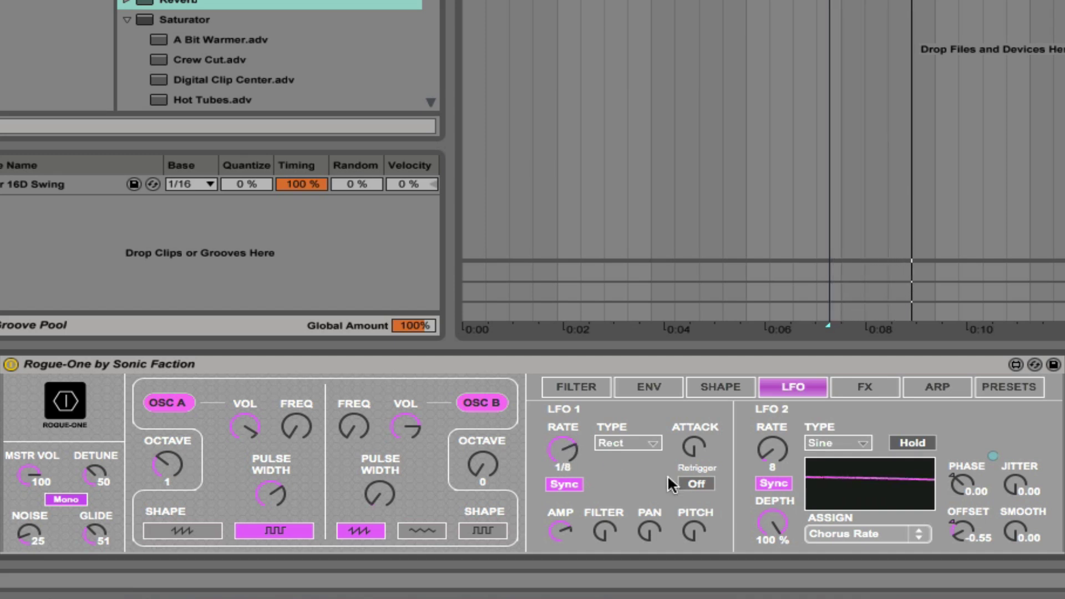
left_click(702, 482)
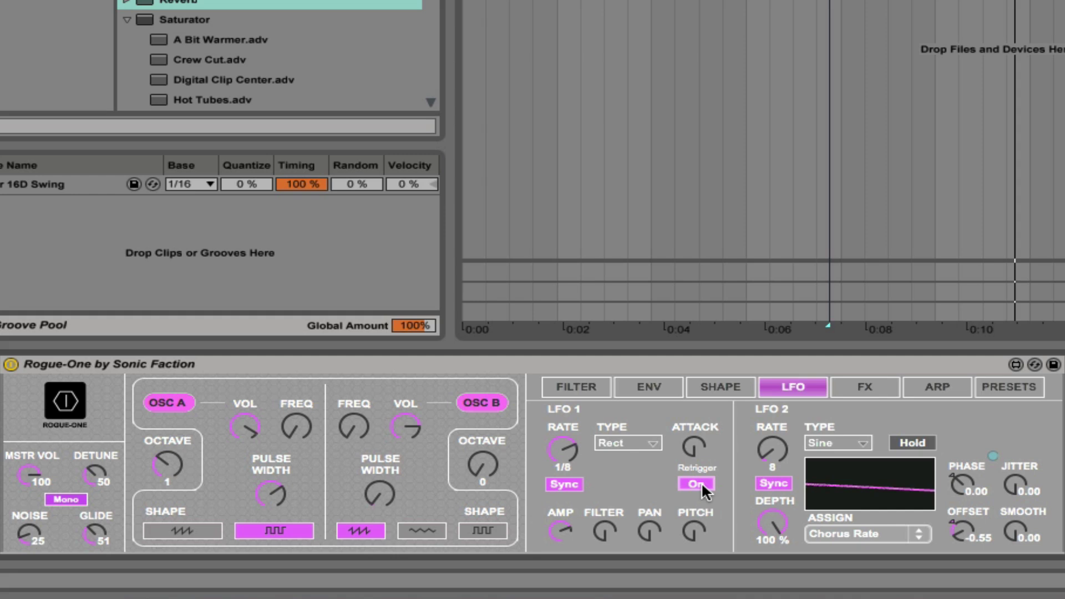
left_click_drag(690, 447, 690, 455)
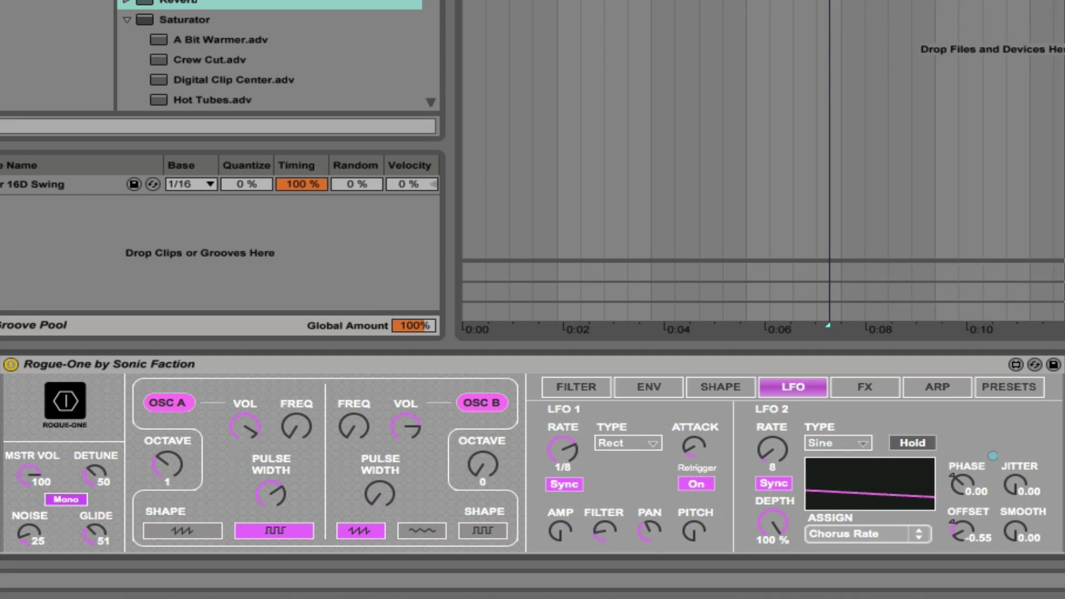
left_click(688, 481)
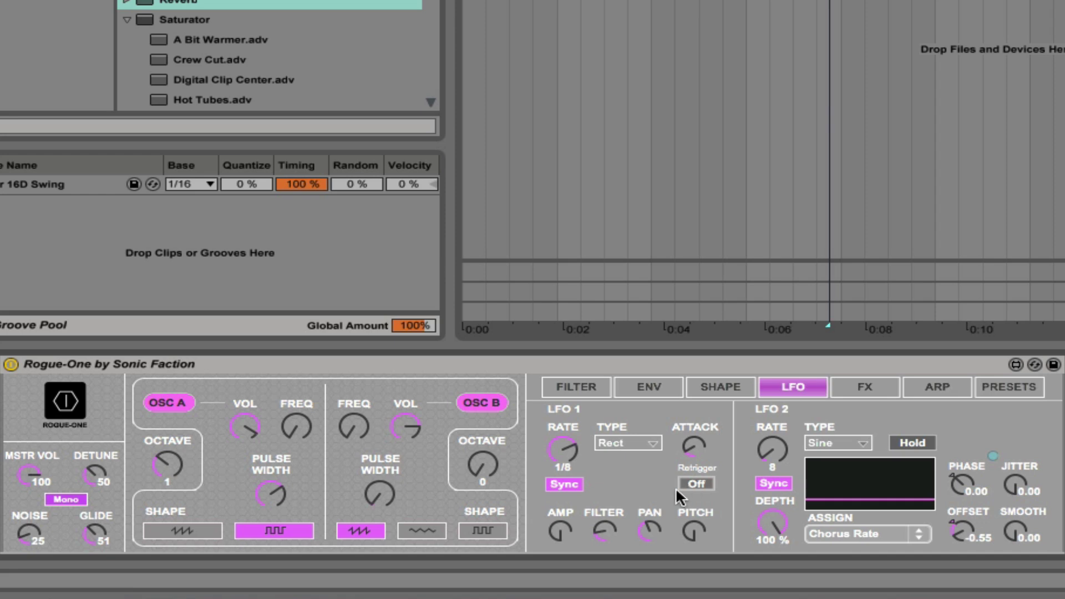
left_click(690, 483)
Assign LFO 2 to F Morph and lower its synced rate to 1.
left_click(865, 534)
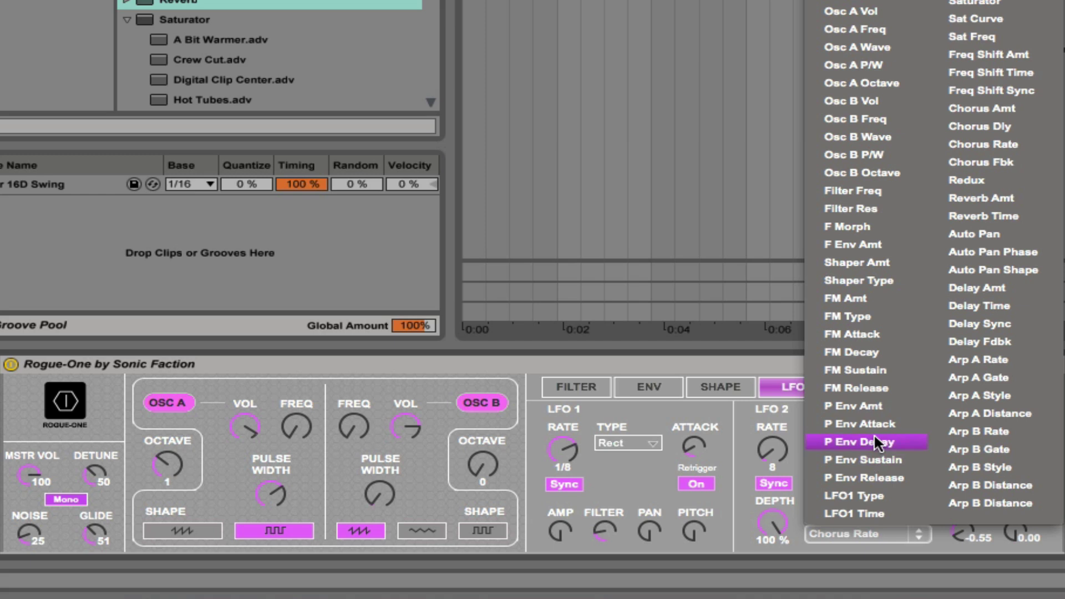
left_click(846, 226)
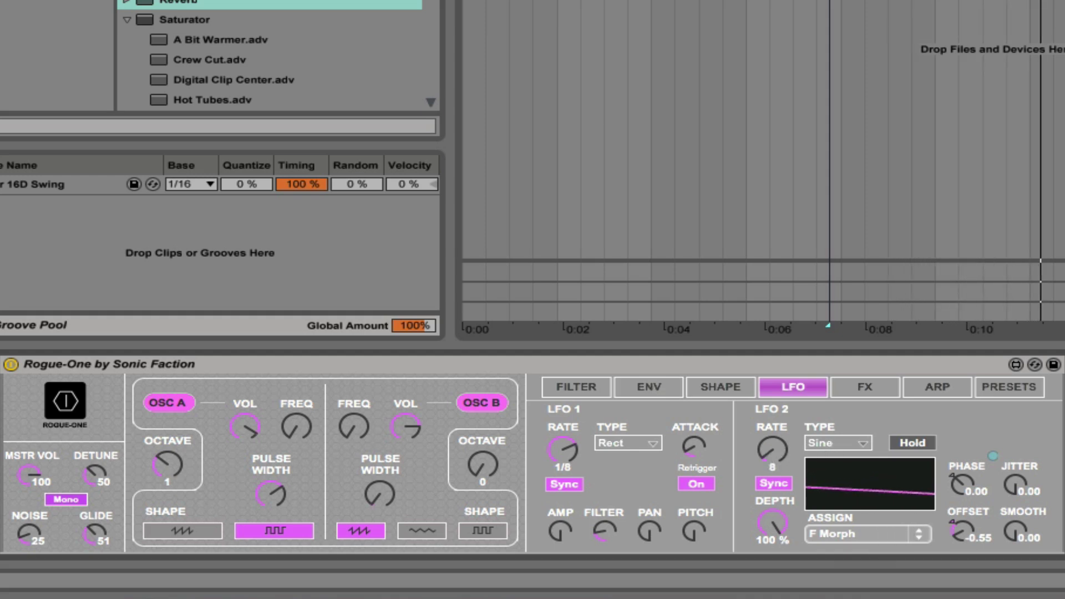
left_click_drag(769, 452, 770, 463)
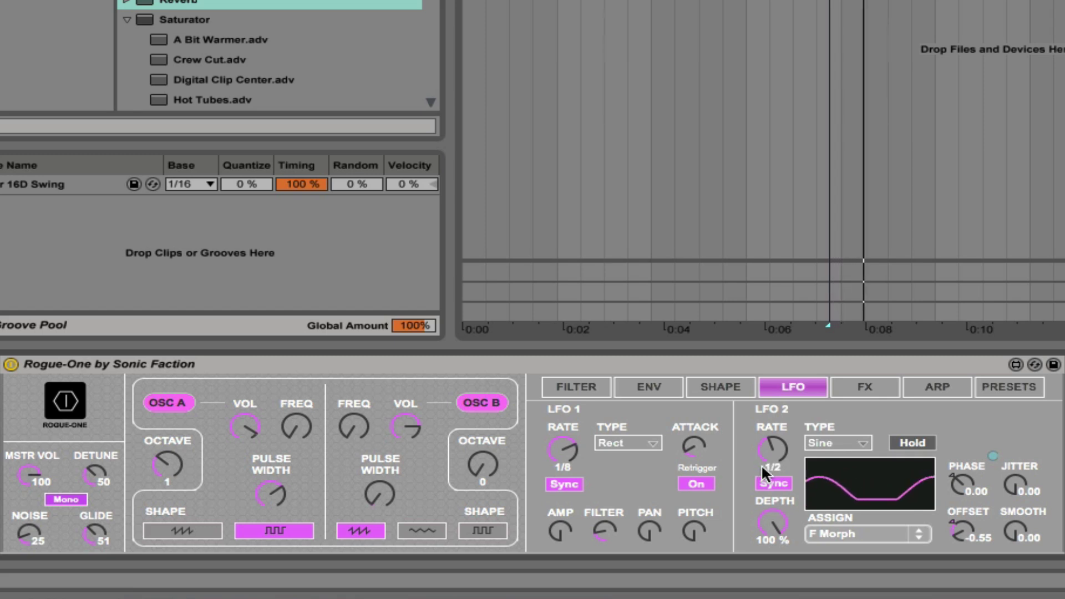
left_click_drag(772, 450, 773, 456)
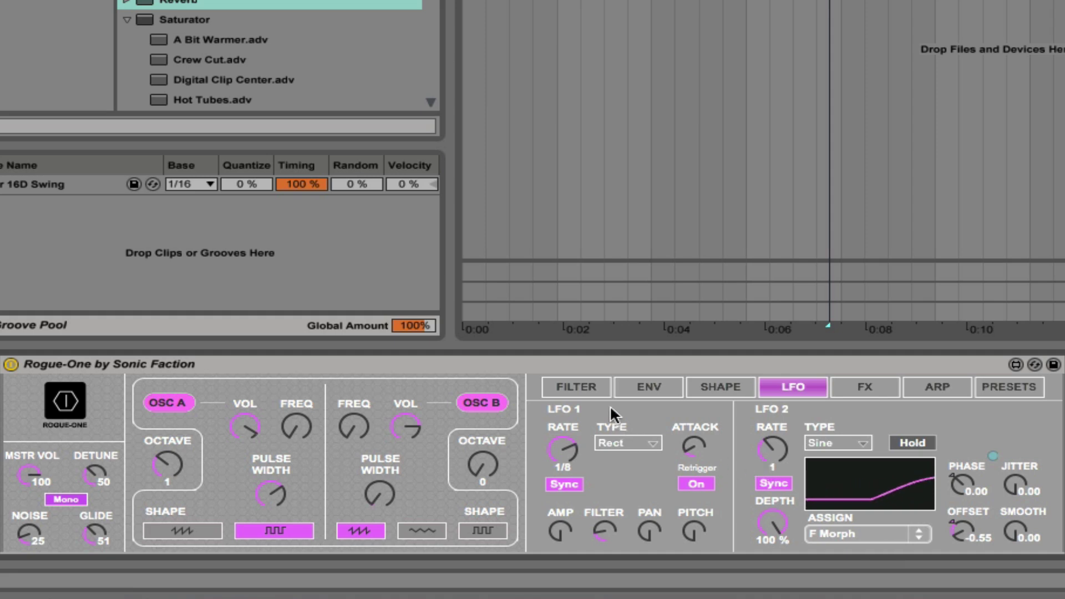
Show the filter page briefly, then go back to the LFO page.
left_click(579, 389)
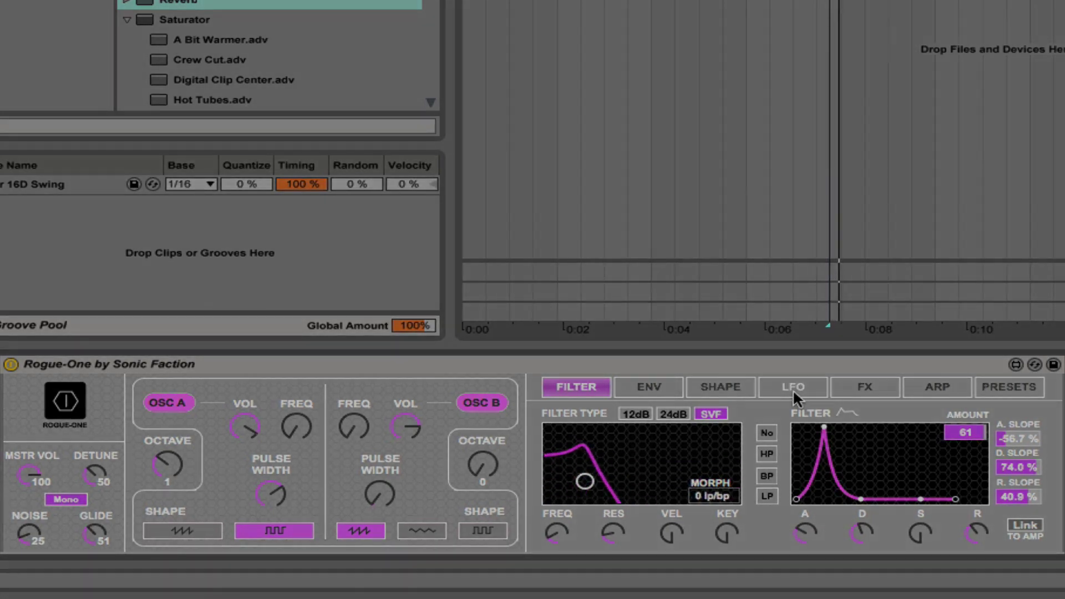
left_click(793, 388)
Set the saturator to 30.7% with its frequency at 10.6 kHz.
left_click(864, 386)
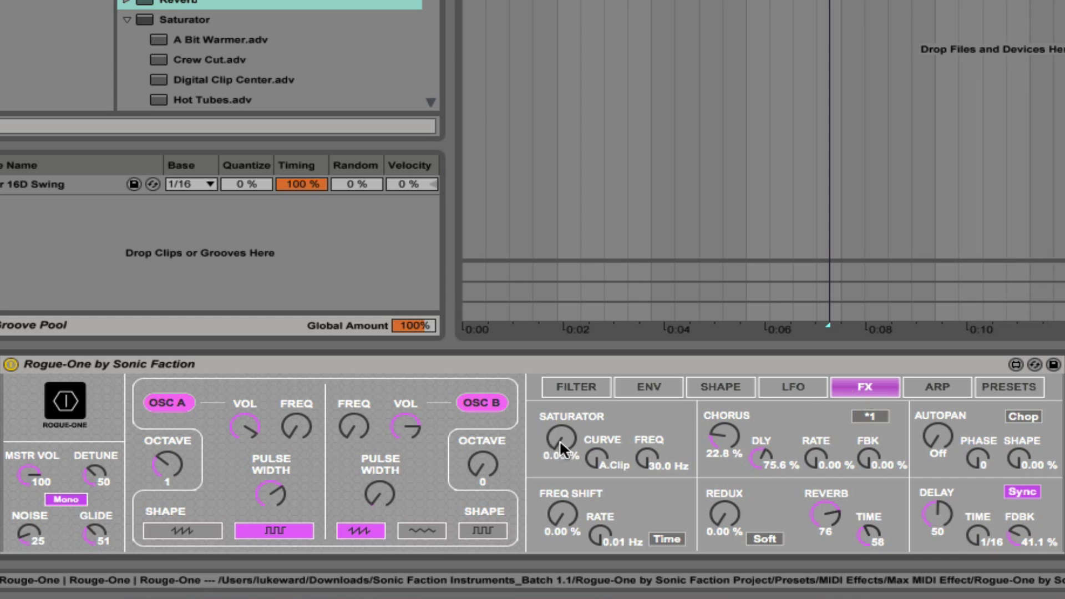
left_click_drag(560, 440, 560, 417)
left_click_drag(650, 461, 650, 432)
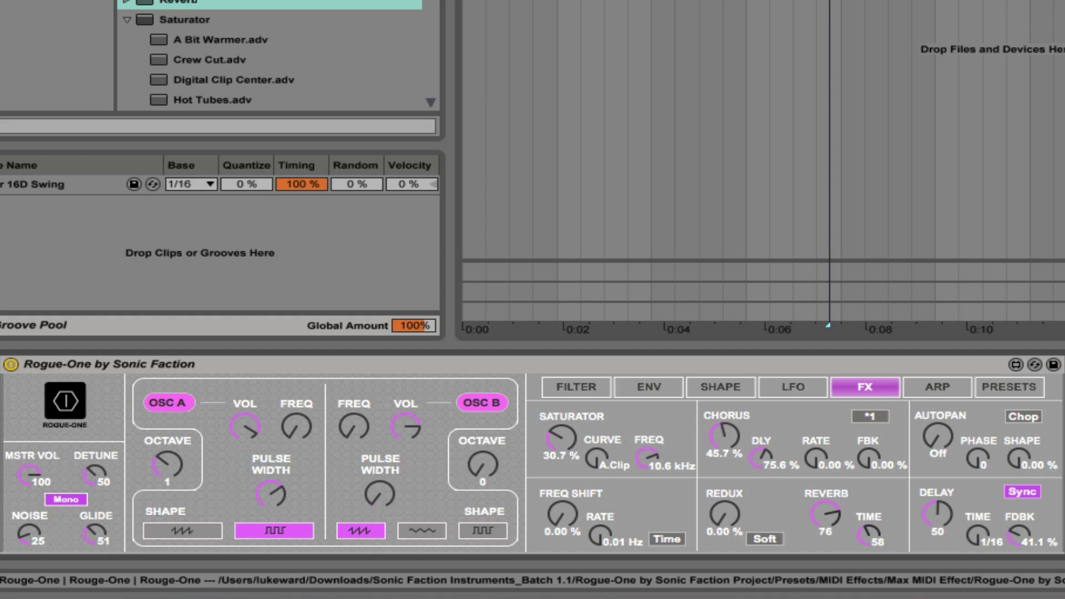
Set chorus delay 44.1% and rate 3.15%, with the multiplier toggled to *20 and back to *1.
left_click(870, 416)
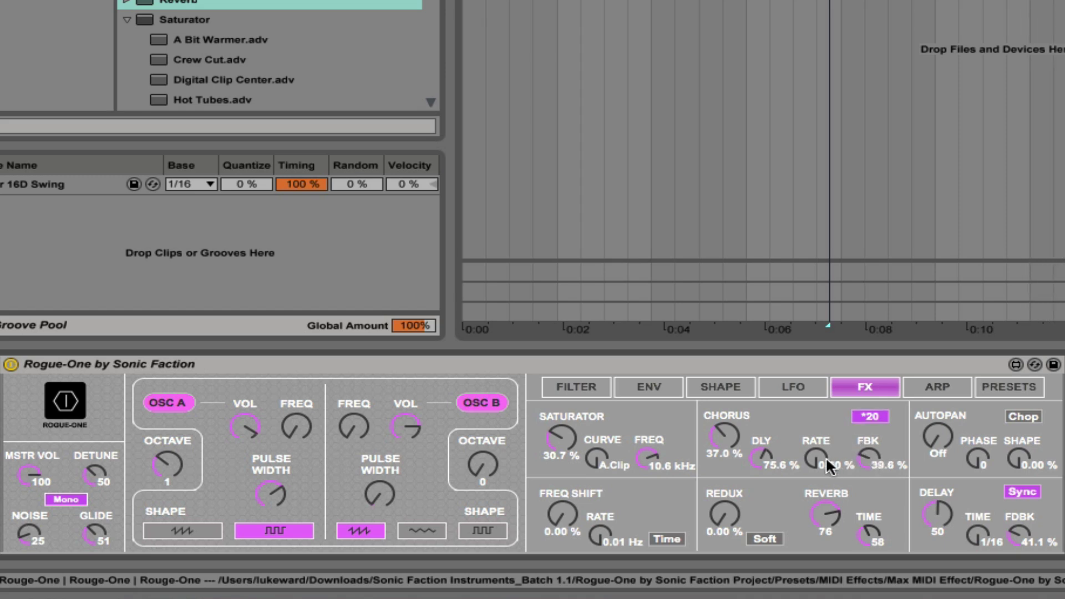
left_click_drag(816, 457, 817, 475)
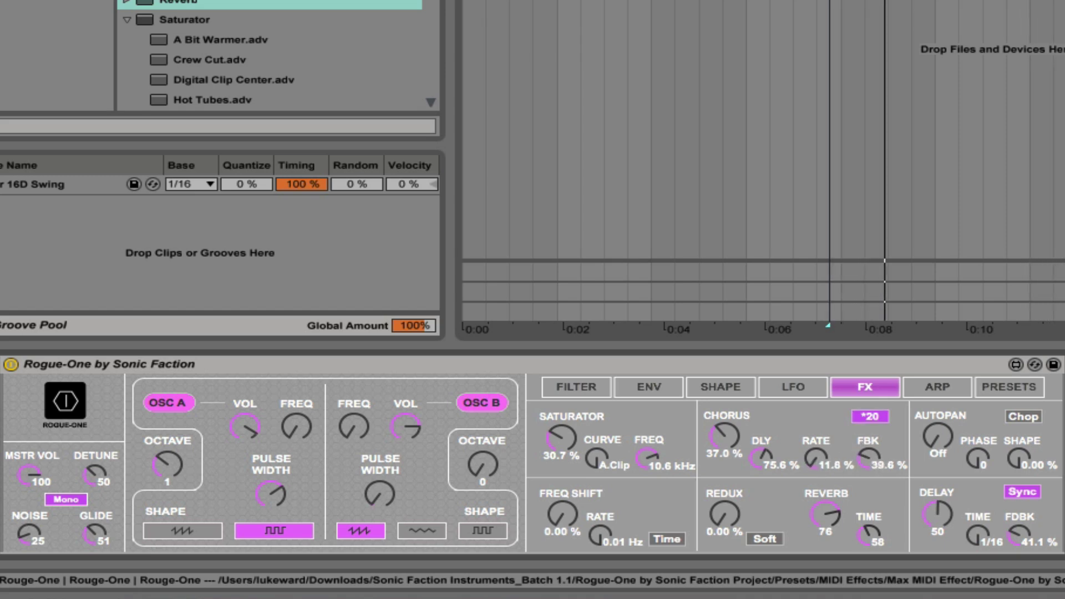
mouse_move(759, 456)
left_mouse_down()
mouse_move(760, 468)
mouse_move(815, 456)
mouse_move(866, 464)
left_mouse_up()
left_click(866, 414)
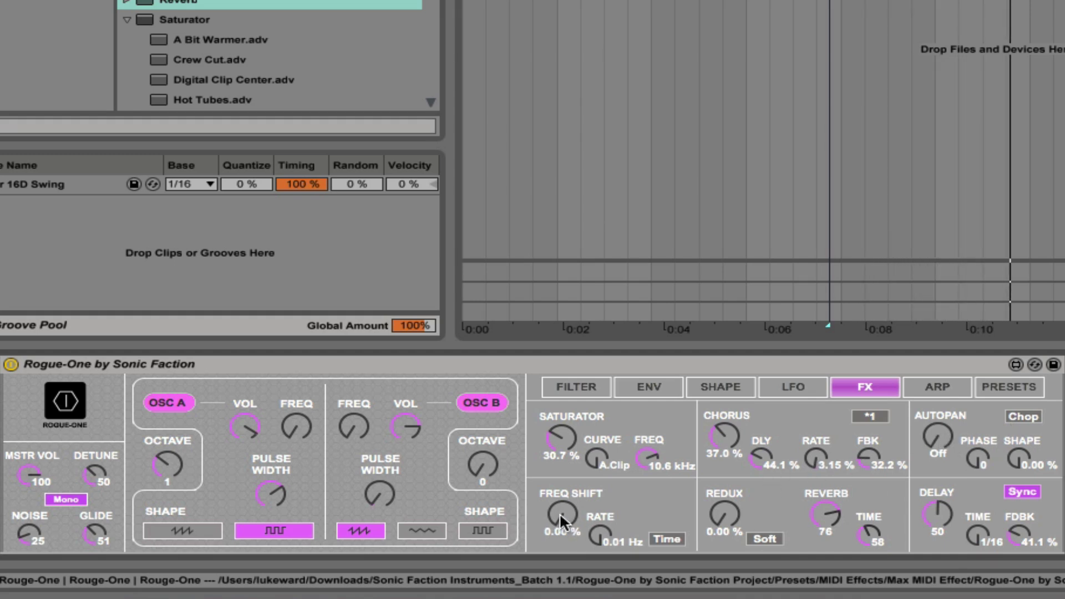
Sweep Rogue-One's frequency shift up and down, leave it at 0%, and show the arpeggiator page.
left_click_drag(561, 512, 562, 500)
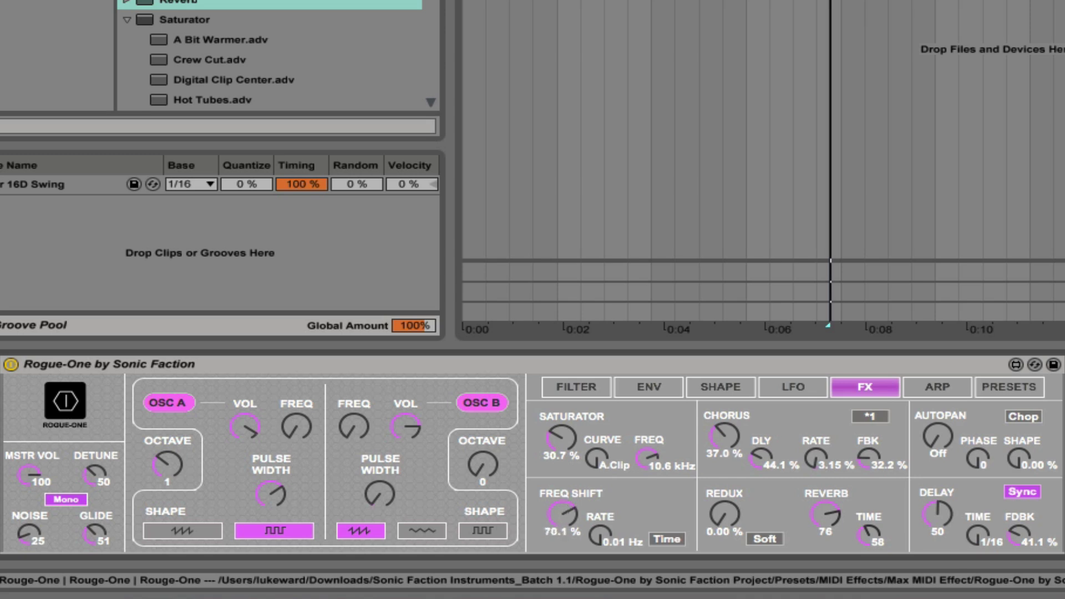
left_click_drag(561, 499, 593, 540)
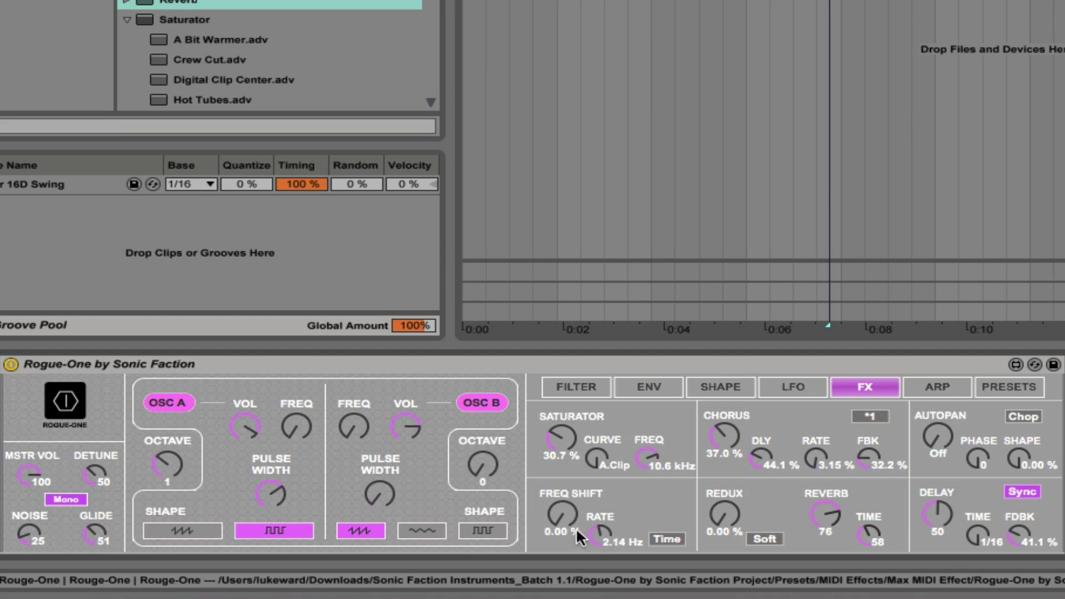
left_click_drag(561, 516, 561, 529)
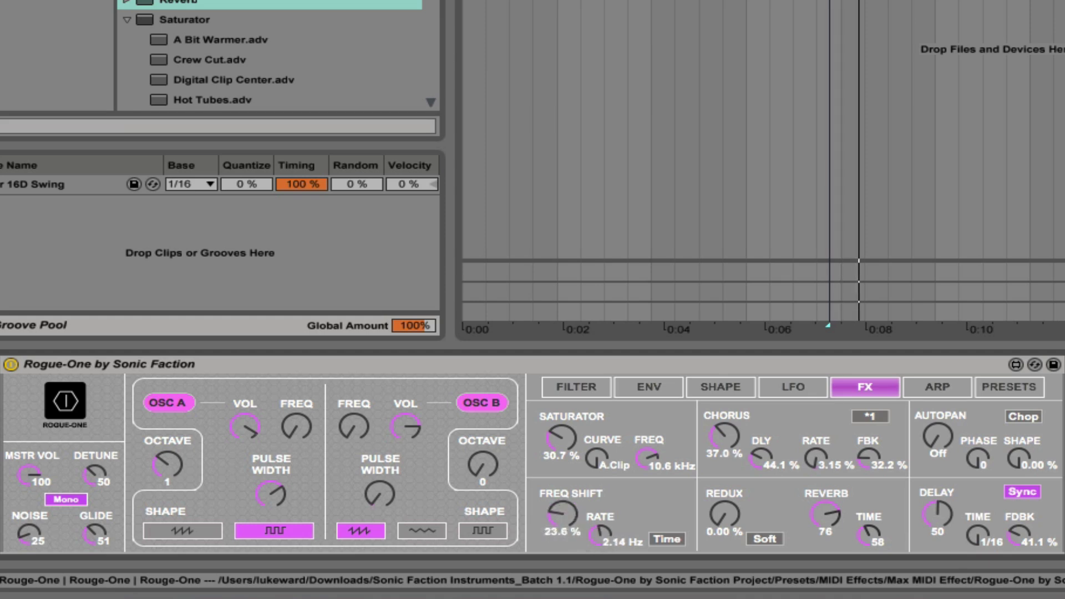
left_click_drag(723, 520, 723, 502)
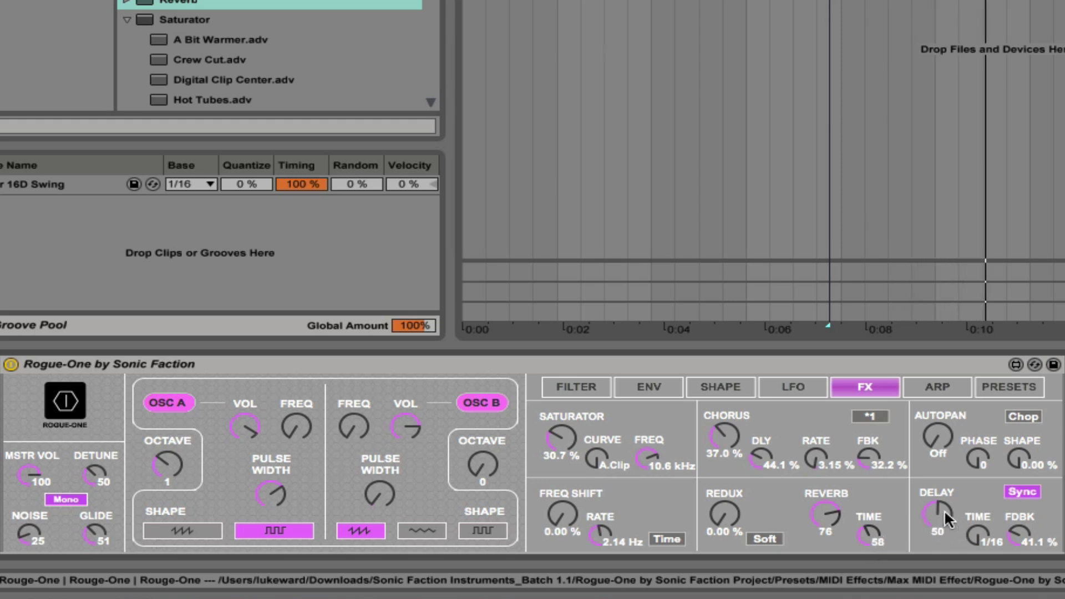
left_click(935, 388)
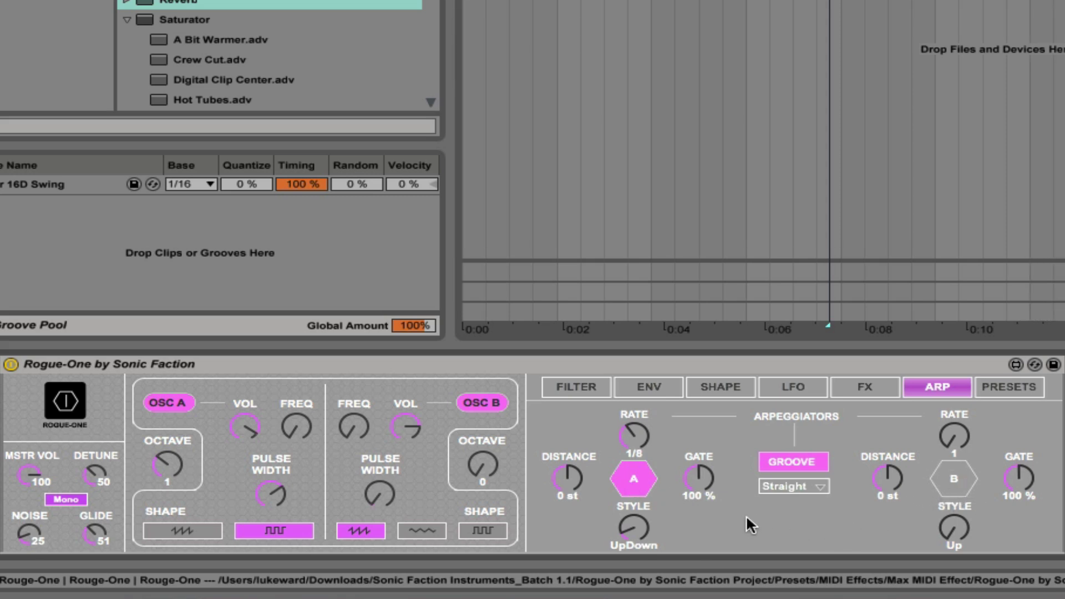
Give arpeggiator A a Swing 16 groove and a 1/16 rate.
left_click(813, 483)
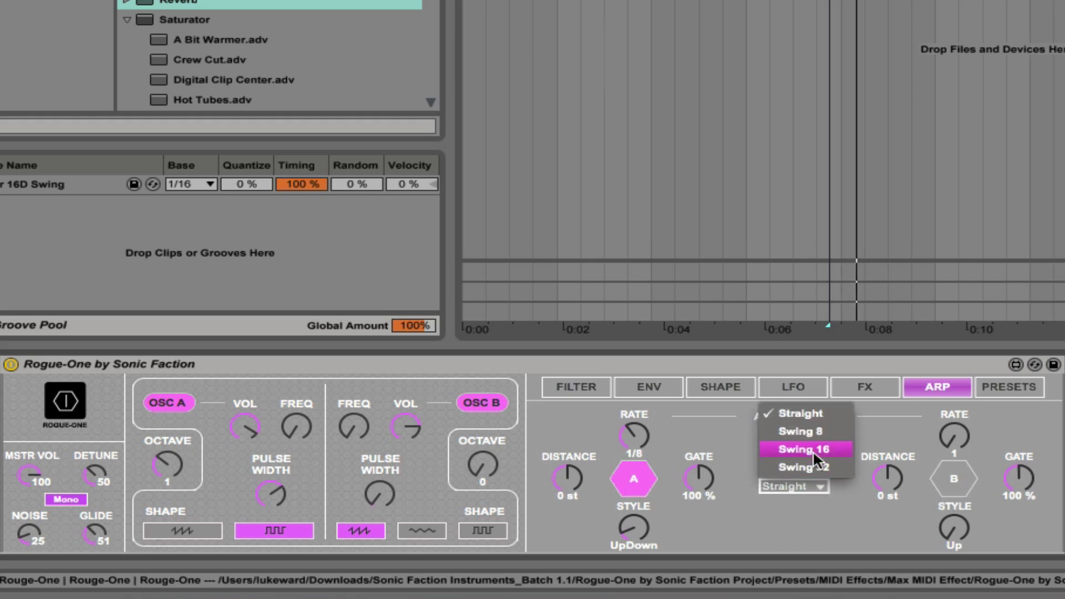
left_click(794, 448)
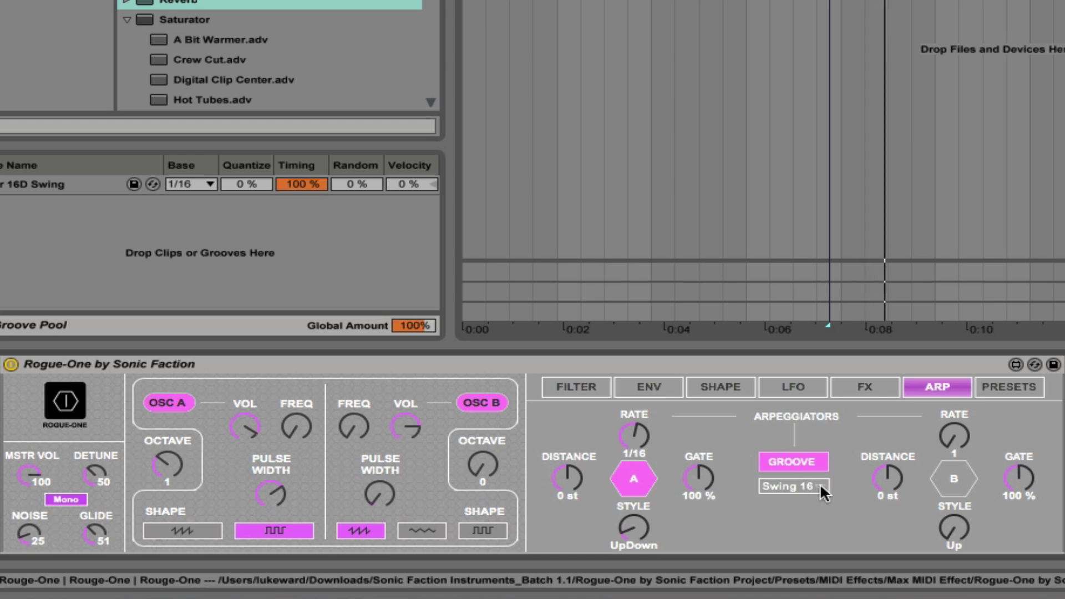
left_click_drag(637, 435, 675, 447)
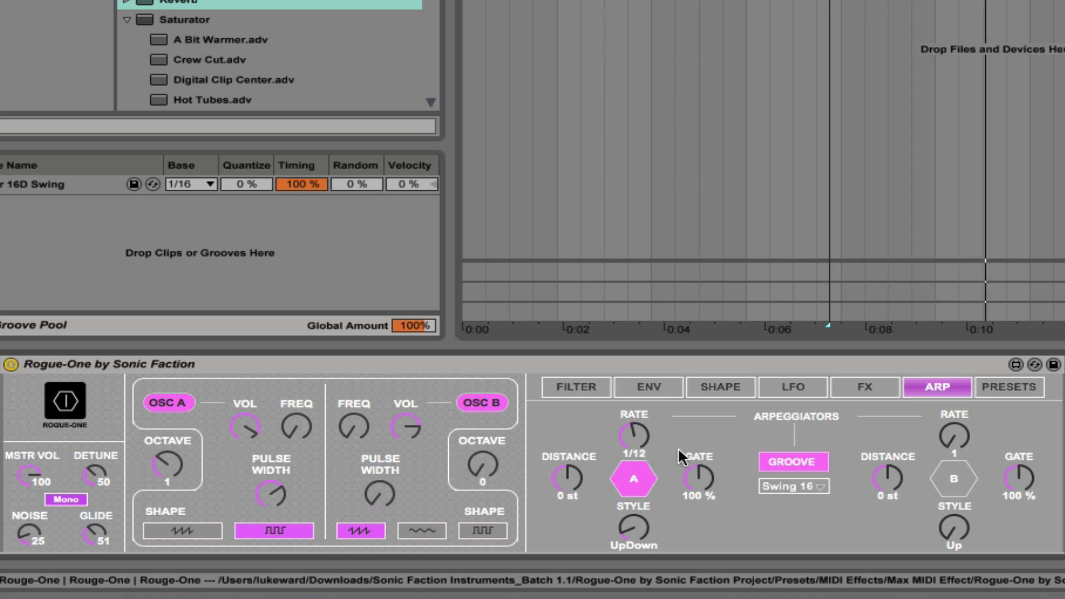
Try the Swing 32 and Swing 8 grooves, then return to Swing 16.
left_click(793, 487)
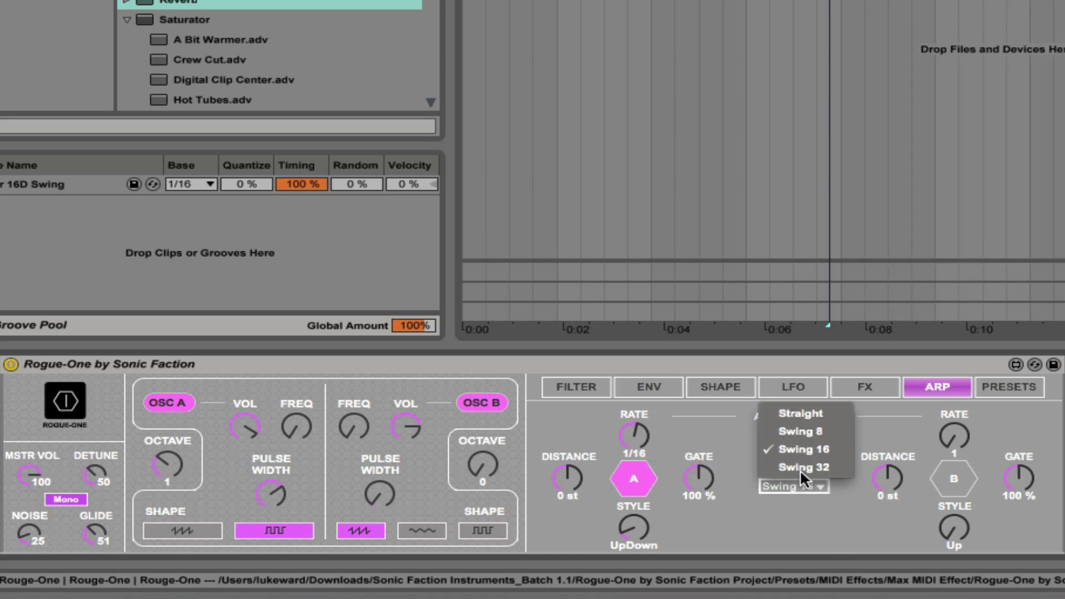
left_click(800, 468)
left_click(804, 484)
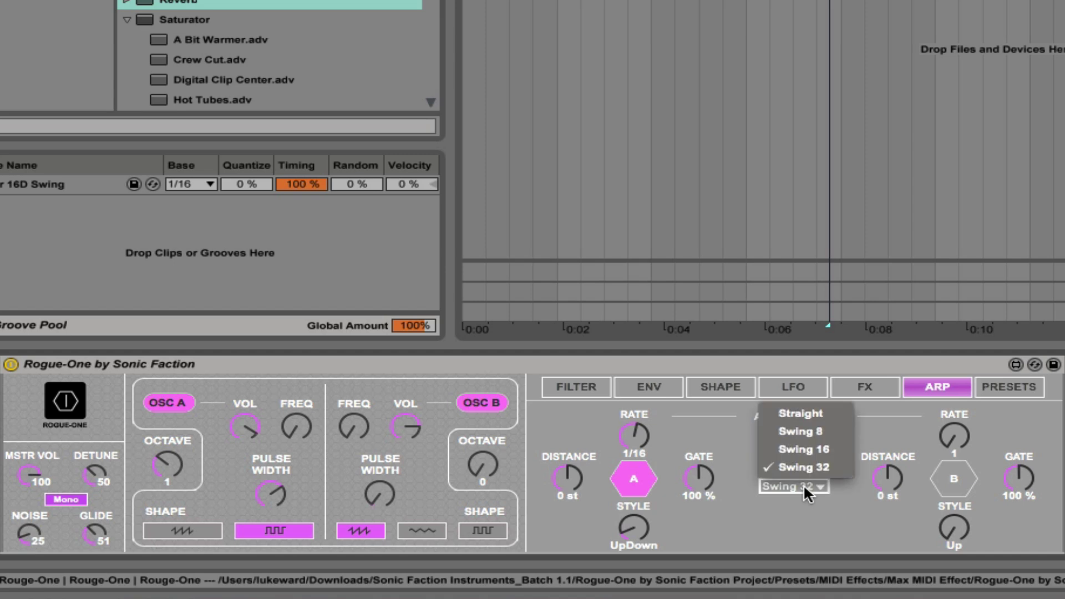
left_click(797, 434)
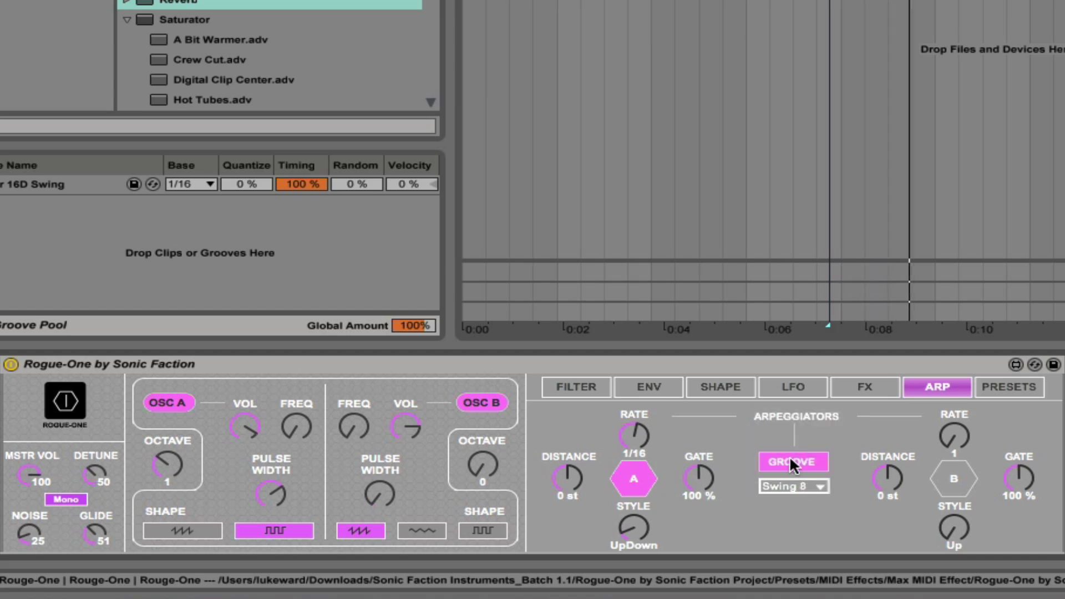
left_click(798, 484)
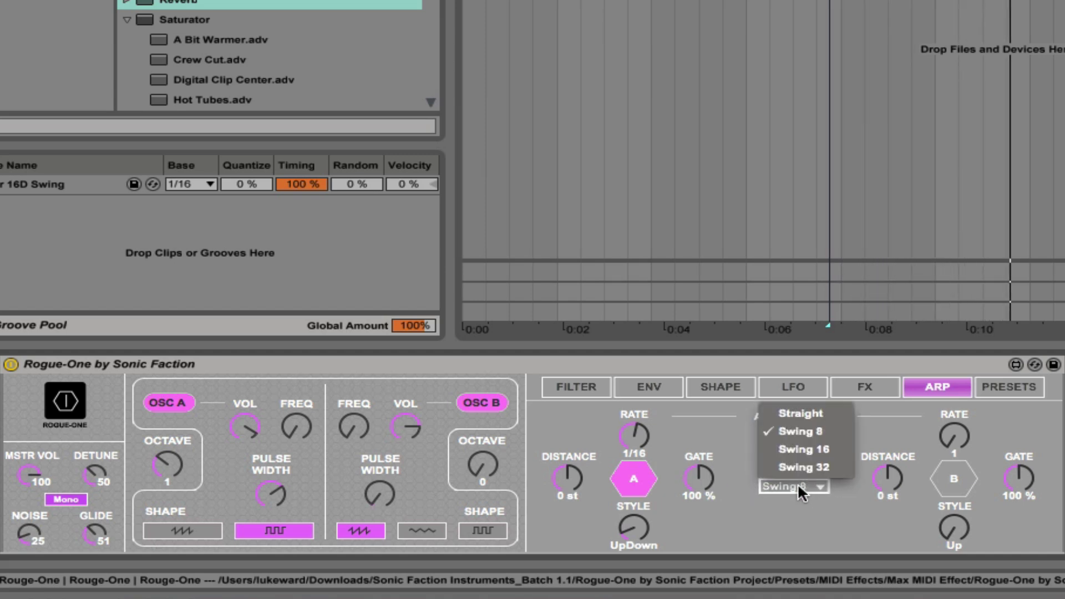
left_click(799, 452)
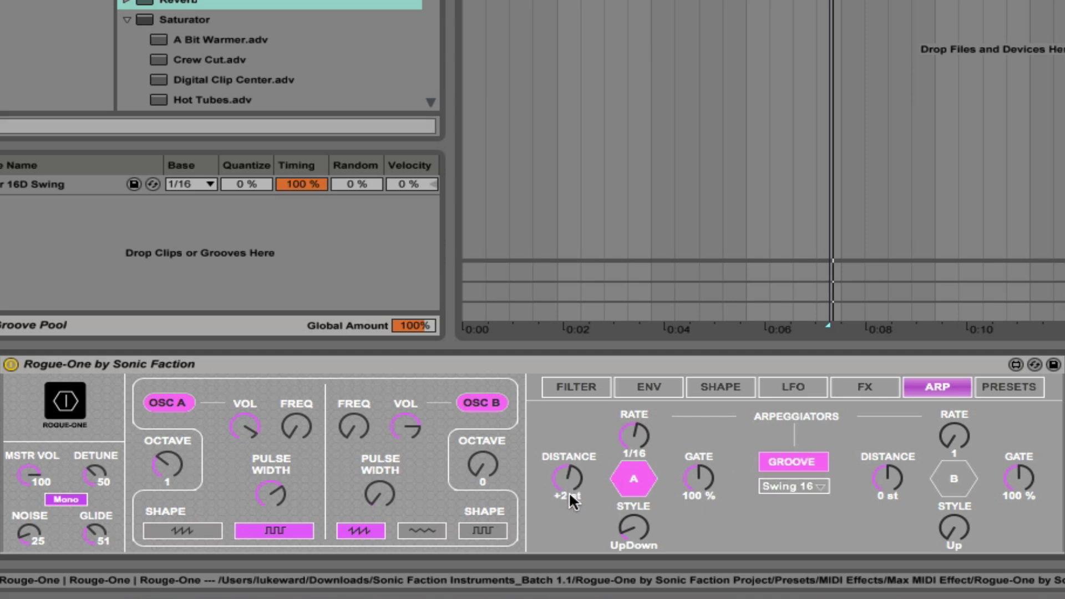
Set arpeggiator A to +7 st distance, 120% gate and Up & Down style at 1/16.
left_click_drag(568, 492, 568, 497)
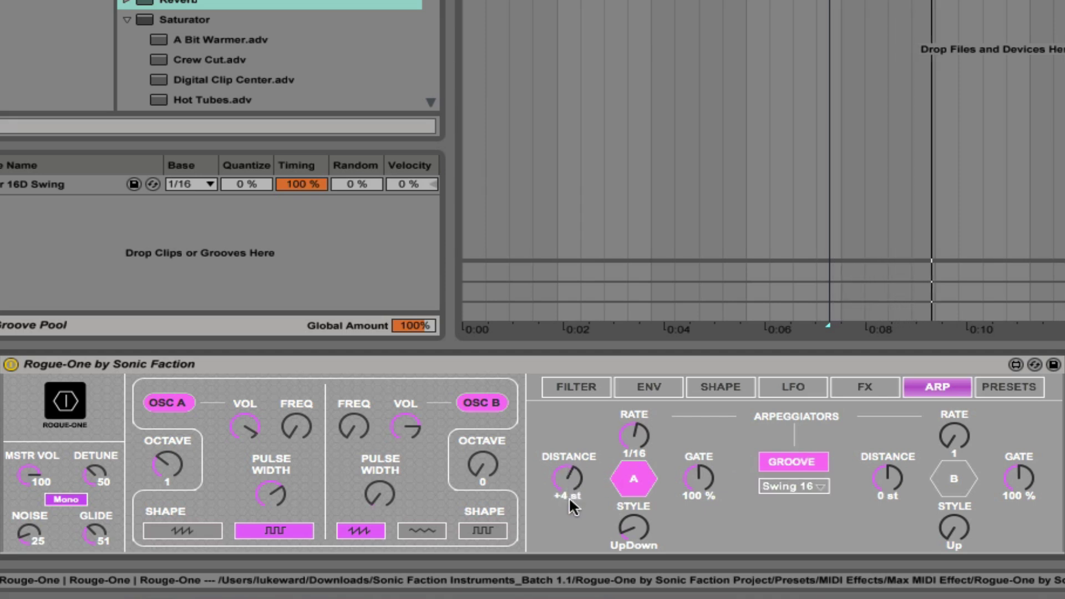
left_click_drag(568, 497, 569, 495)
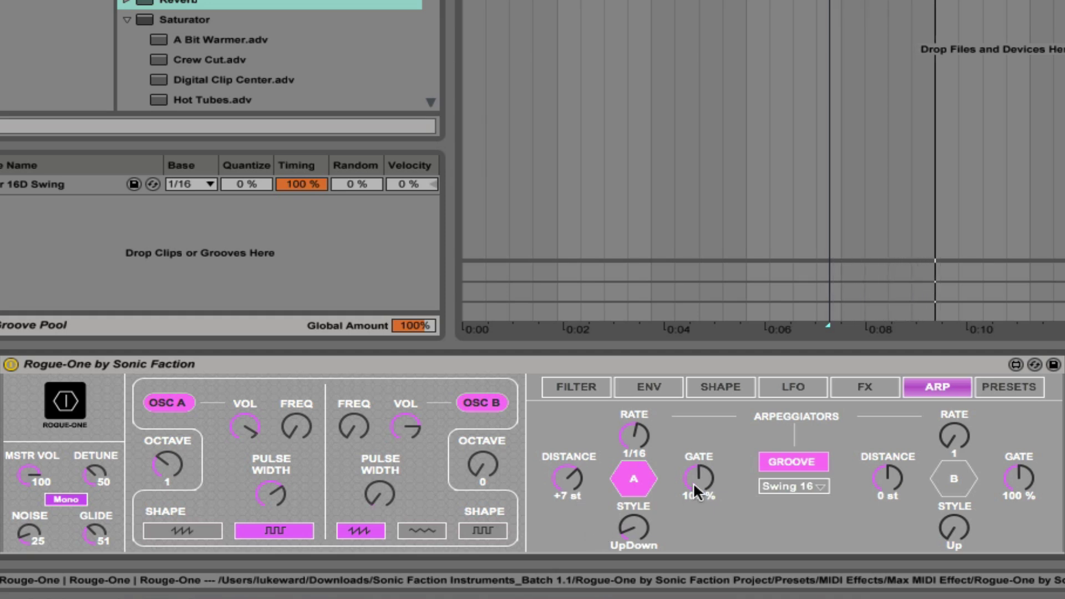
left_click_drag(699, 478, 699, 523)
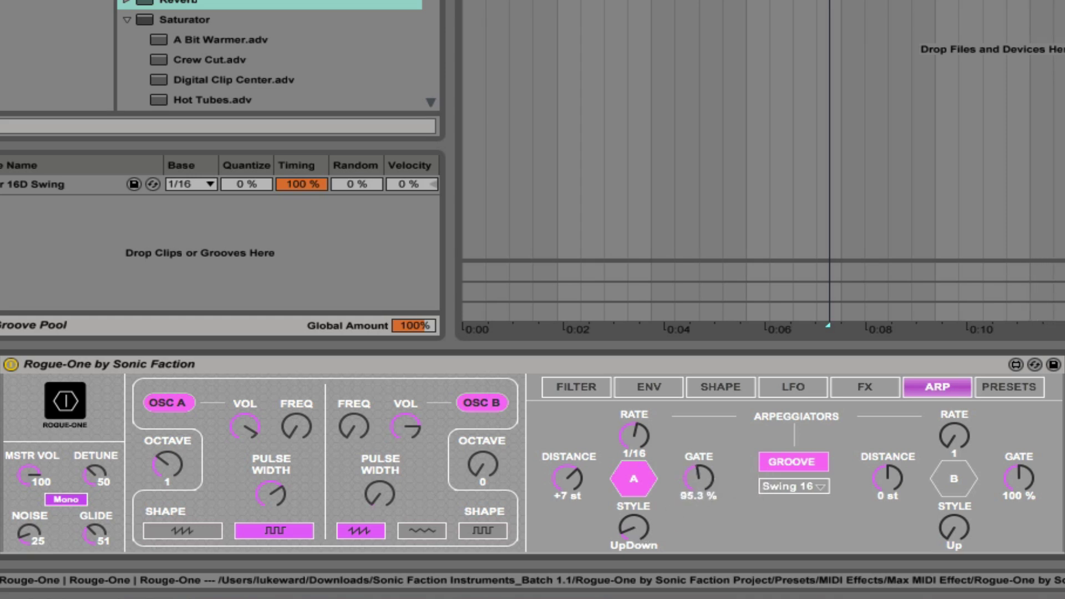
left_click_drag(699, 482, 700, 488)
left_click_drag(699, 481, 699, 474)
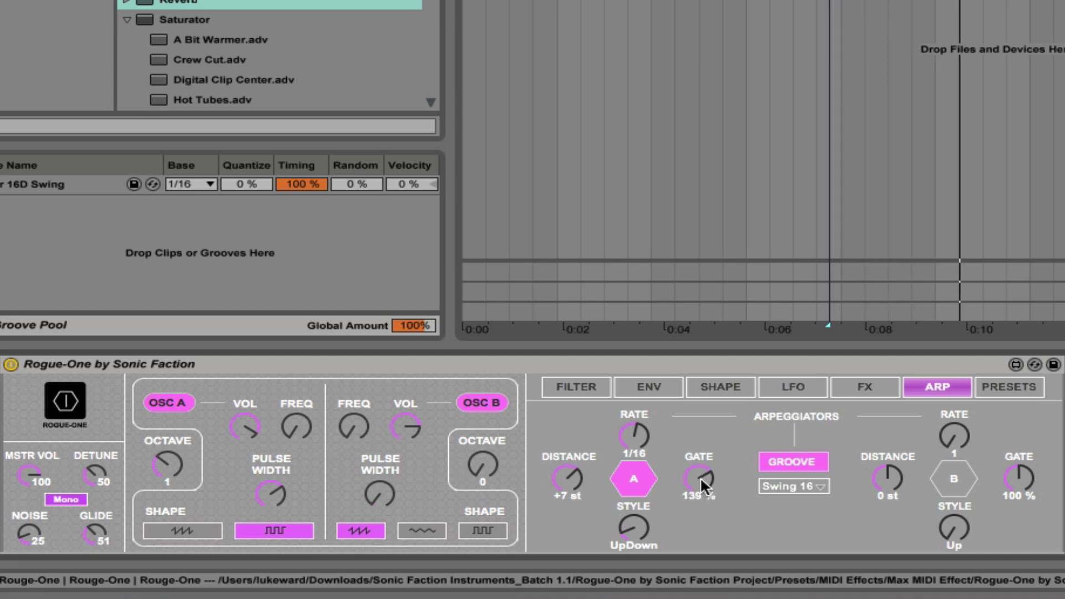
left_click_drag(699, 477, 699, 475)
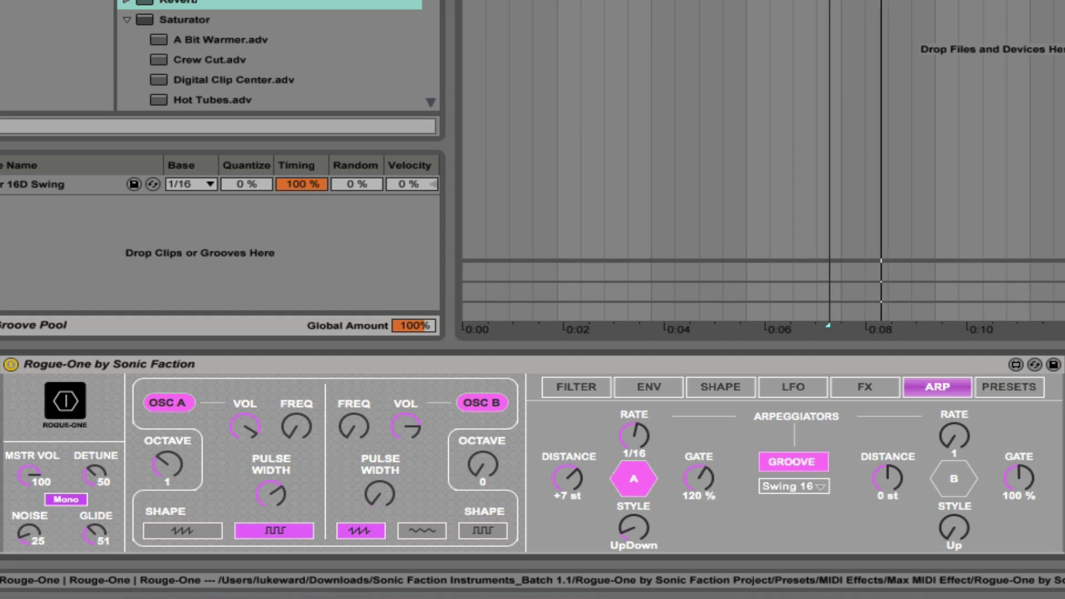
left_click_drag(632, 523, 632, 520)
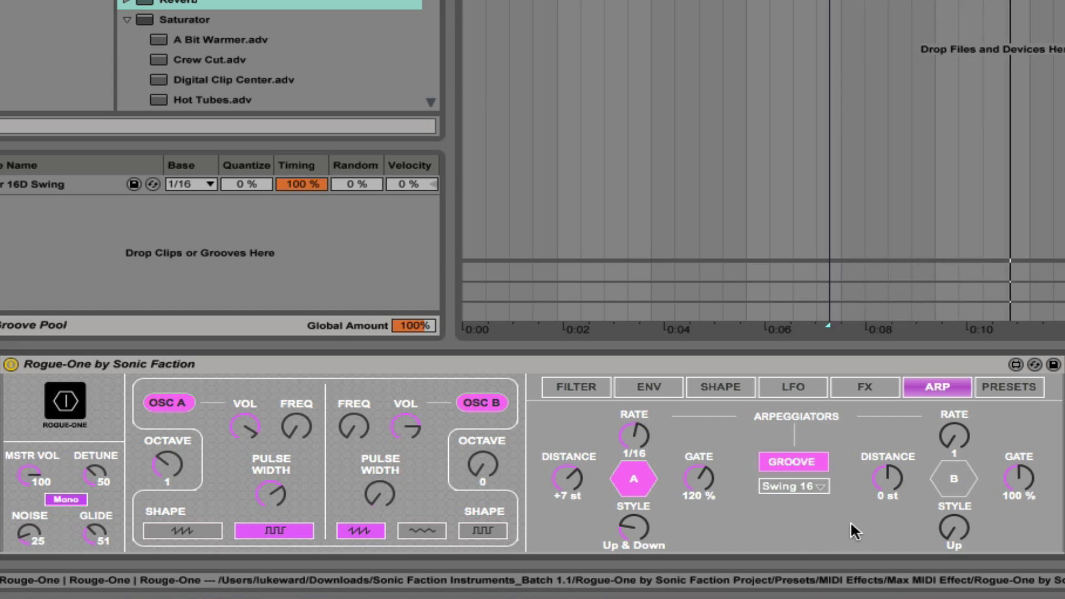
Enable arpeggiator B at 1/16, DownUp style, +1 st distance, and show the presets page.
left_click(953, 480)
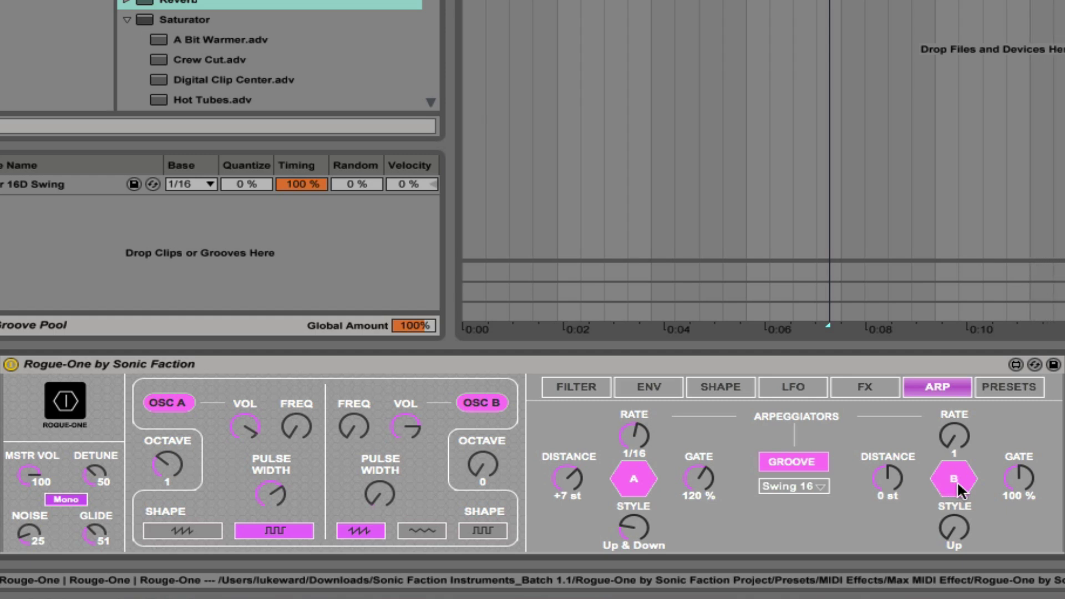
mouse_move(953, 433)
left_mouse_down()
mouse_move(954, 420)
mouse_move(954, 435)
left_mouse_up()
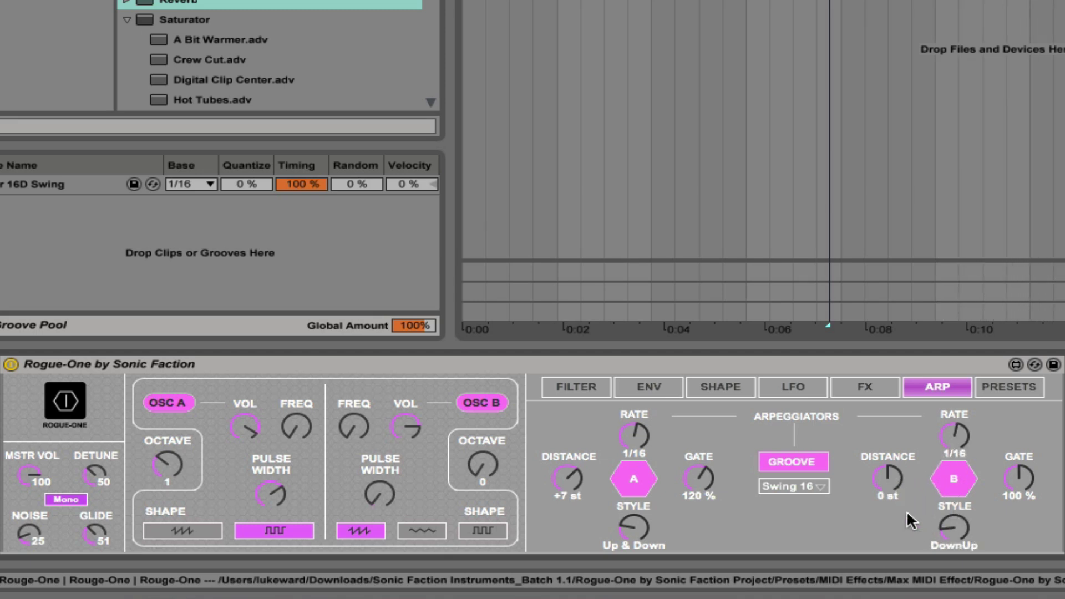
mouse_move(894, 485)
left_mouse_down()
mouse_move(893, 475)
mouse_move(887, 482)
left_mouse_up()
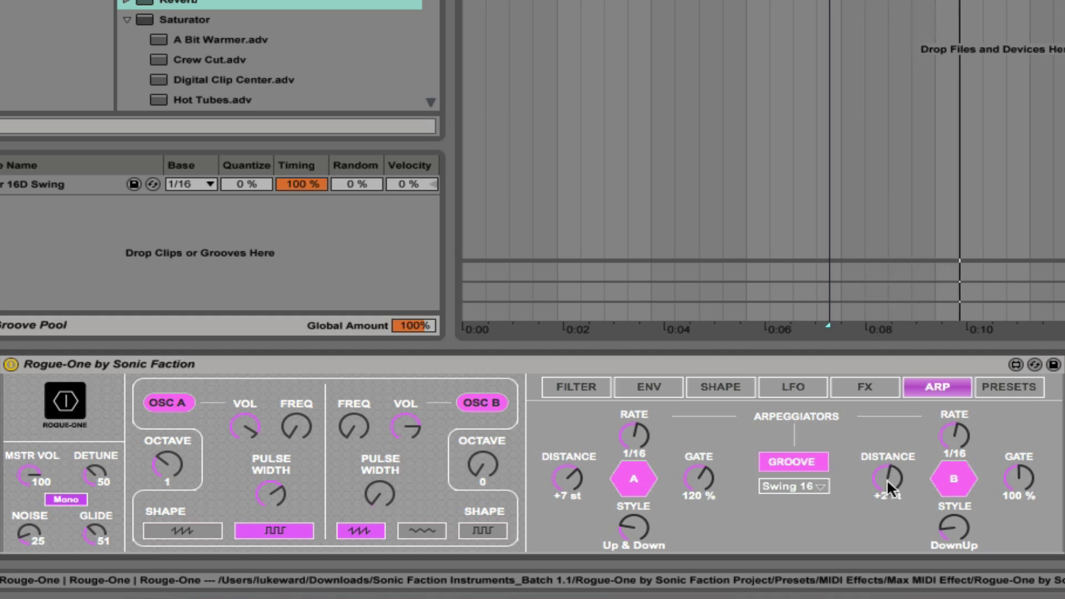
left_click(954, 482)
left_click(1004, 386)
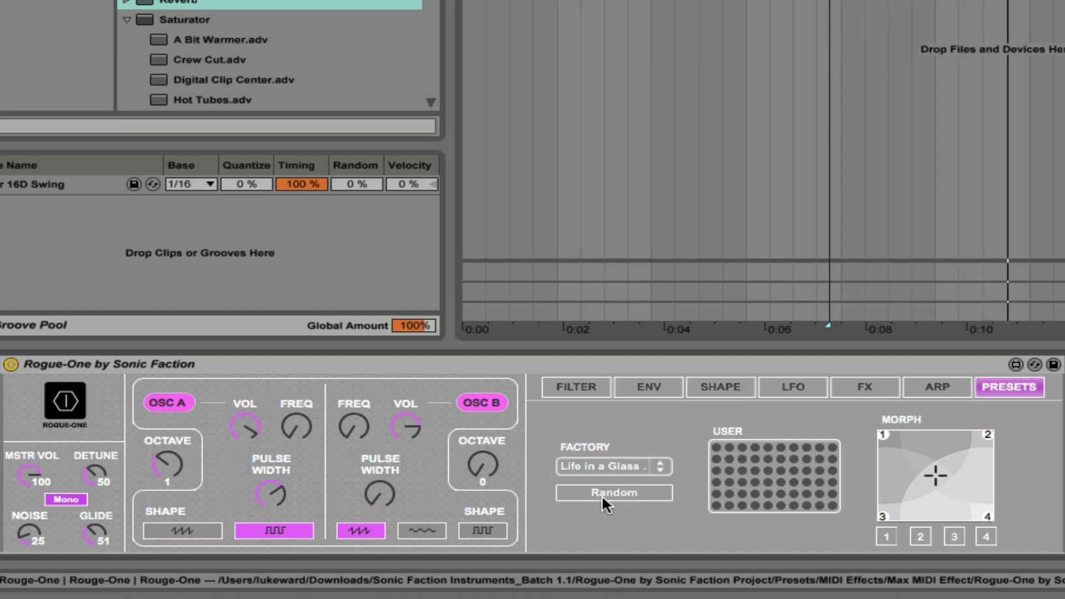
Load another Rogue-One preset from the FACTORY preset list.
left_click(619, 466)
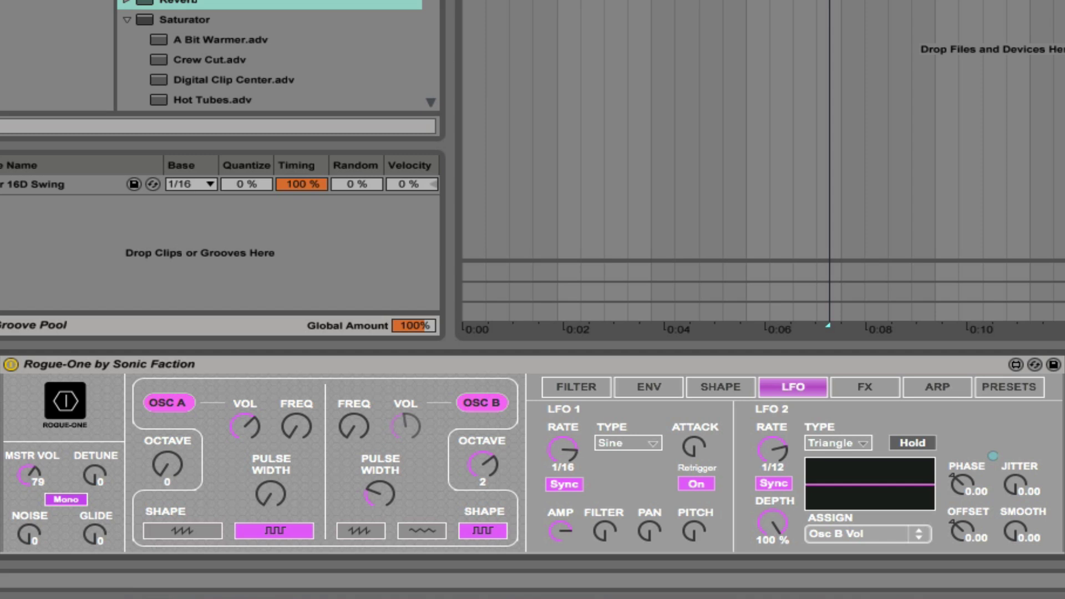
left_click(401, 367)
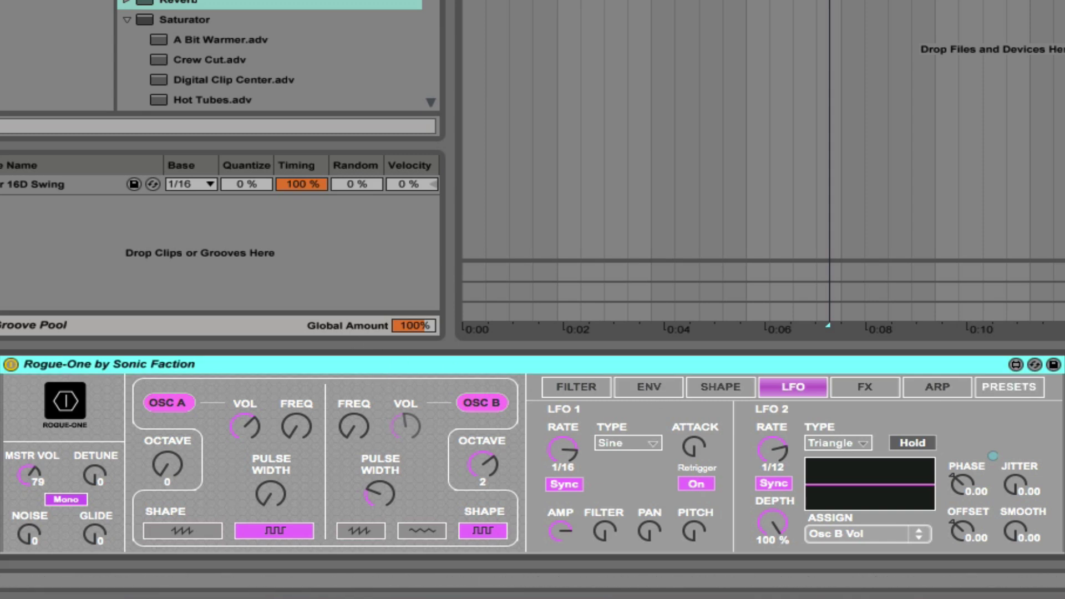
left_click(533, 348)
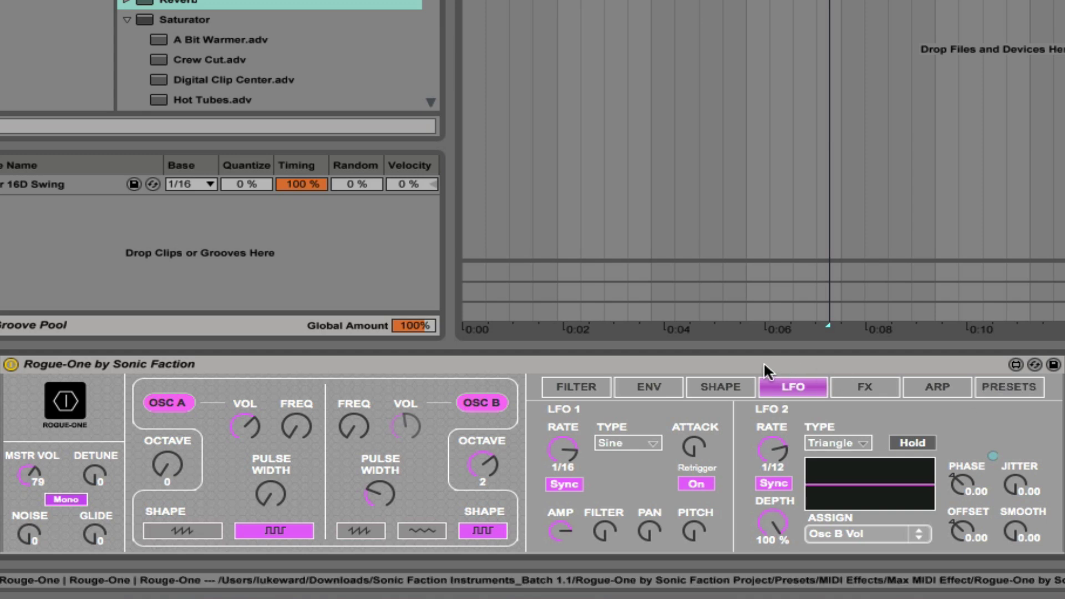
left_click(768, 371)
left_click(850, 379)
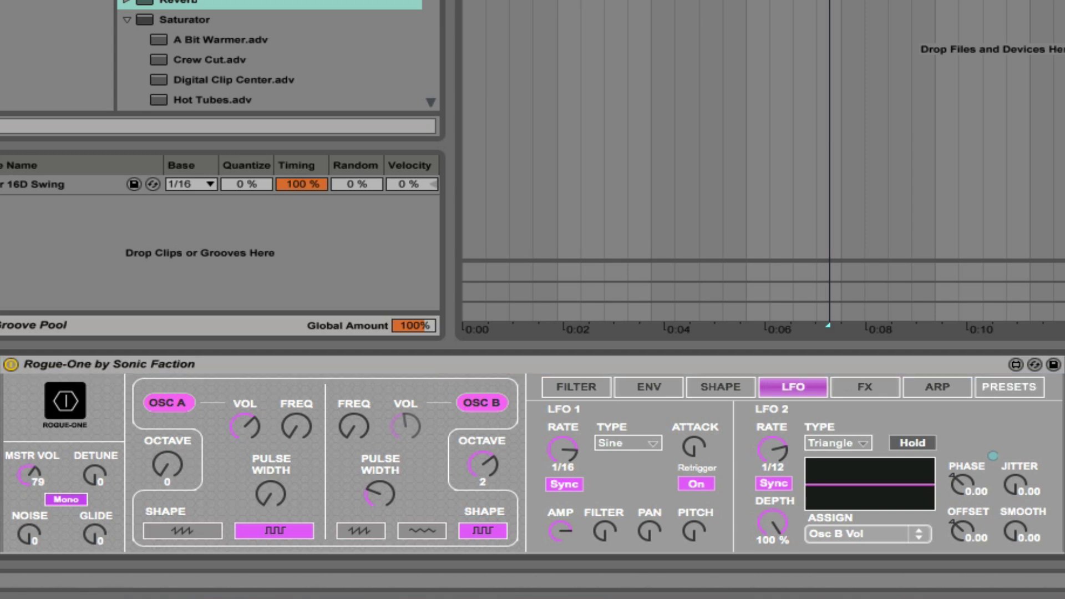